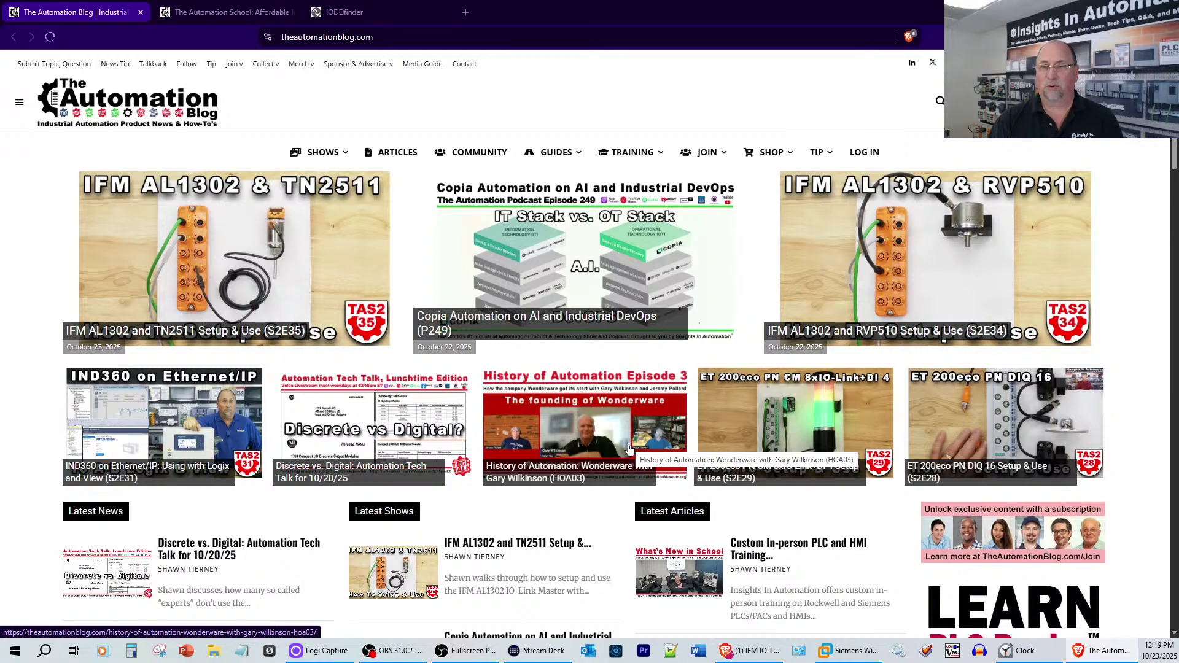
Step: Browse The Automation Blog's home page and the online courses on The Automation School's site
{"action": "scroll", "coordinate": [791, 398], "scroll_direction": "down", "scroll_amount": 2}
{"action": "scroll", "coordinate": [791, 398], "scroll_direction": "down", "scroll_amount": 13}
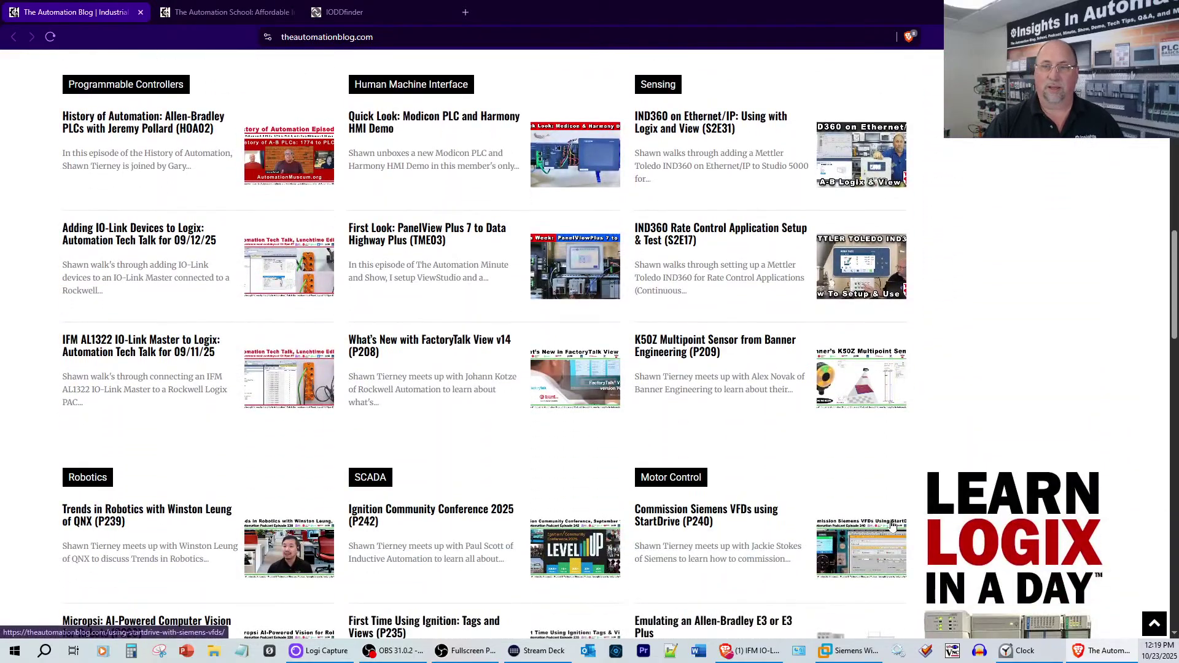
{"action": "scroll", "coordinate": [894, 525], "scroll_direction": "up", "scroll_amount": 15}
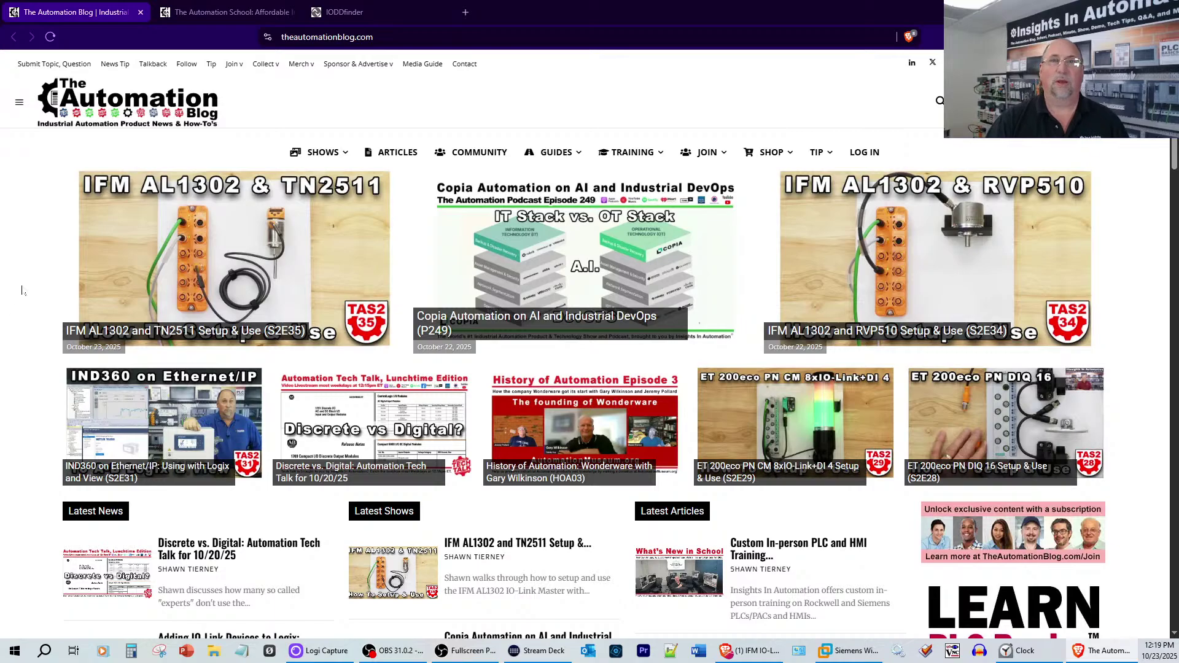
{"action": "left_click", "coordinate": [188, 19]}
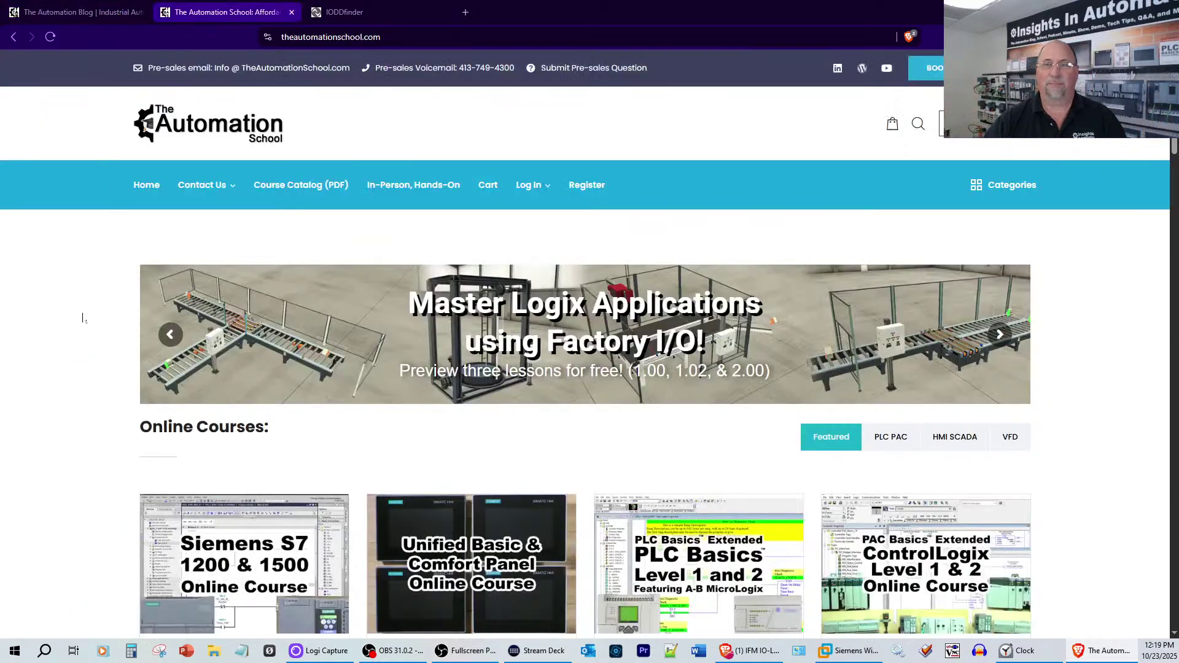
{"action": "scroll", "coordinate": [92, 301], "scroll_direction": "down", "scroll_amount": 6}
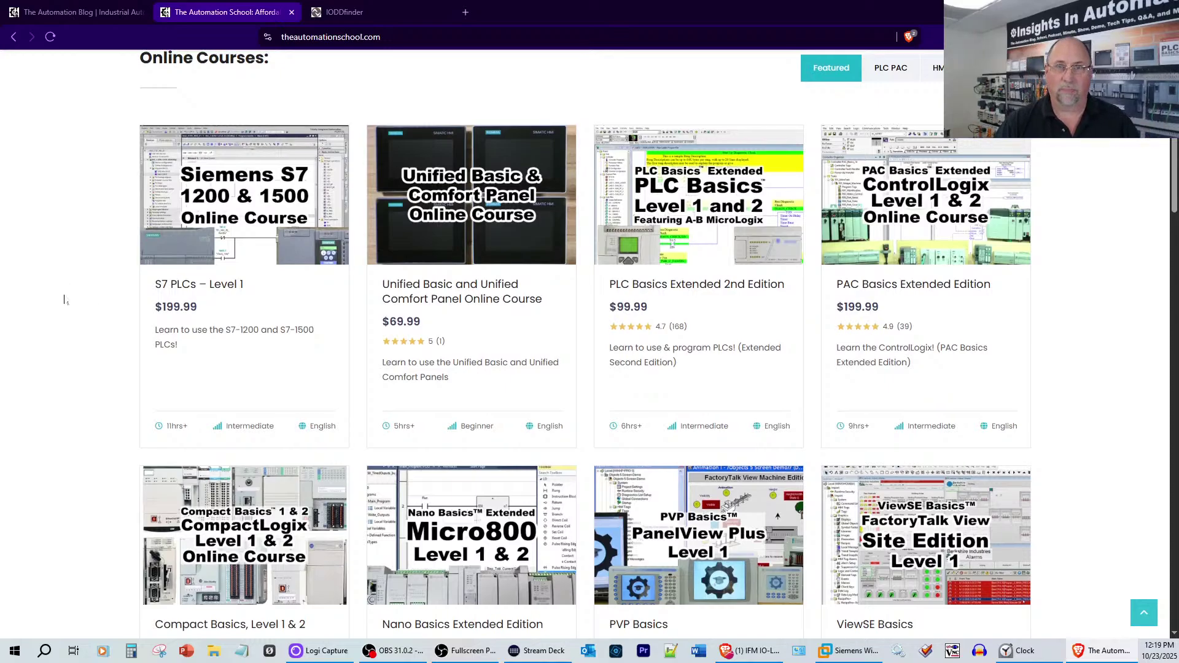
{"action": "scroll", "coordinate": [63, 300], "scroll_direction": "up", "scroll_amount": 6}
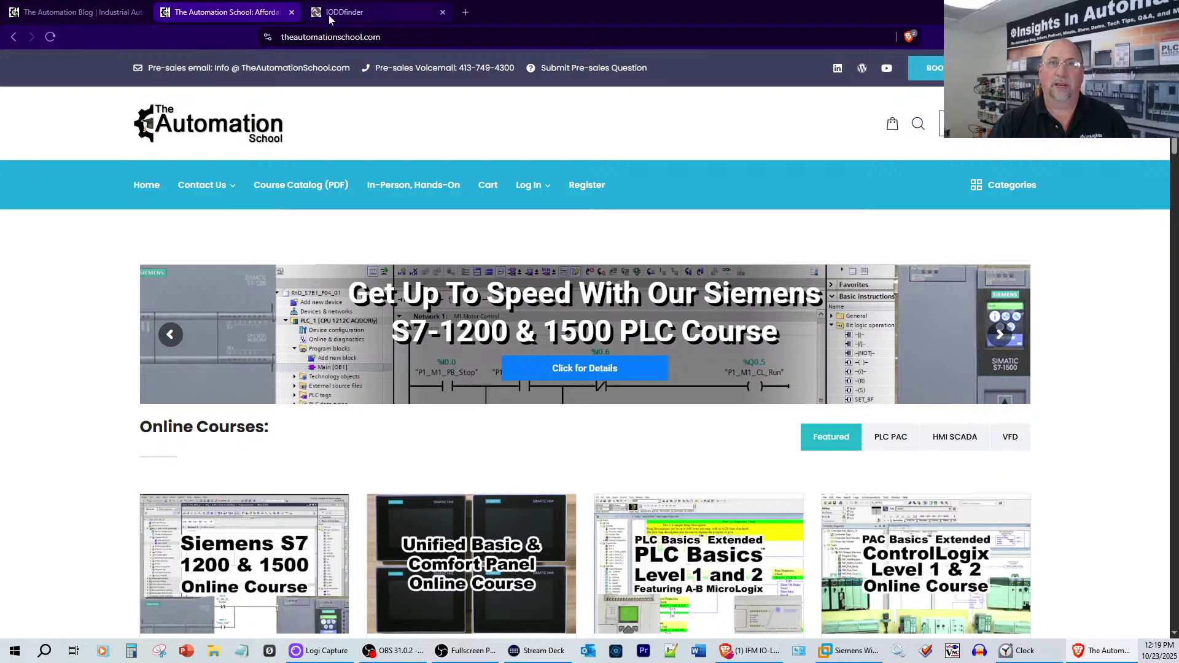
Step: View the enlarged IODDfinder communication characteristics for the ifm TN2445
{"action": "left_click", "coordinate": [339, 13]}
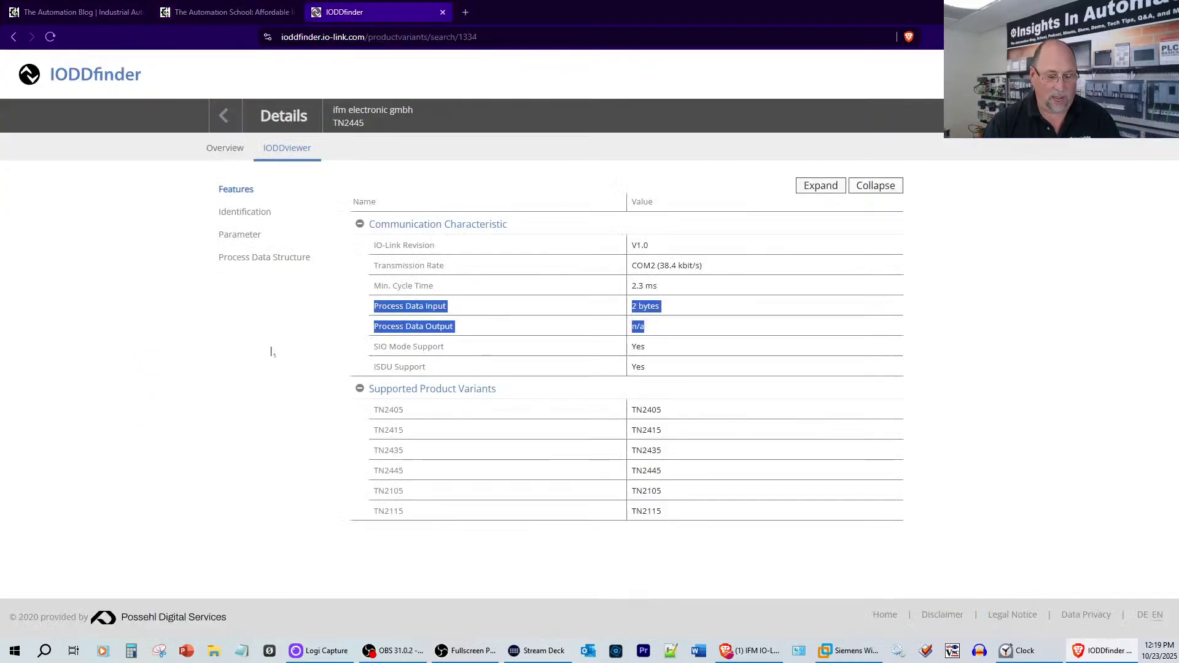
{"action": "key", "text": "ctrl+plus"}
{"action": "key", "text": "ctrl+plus"}
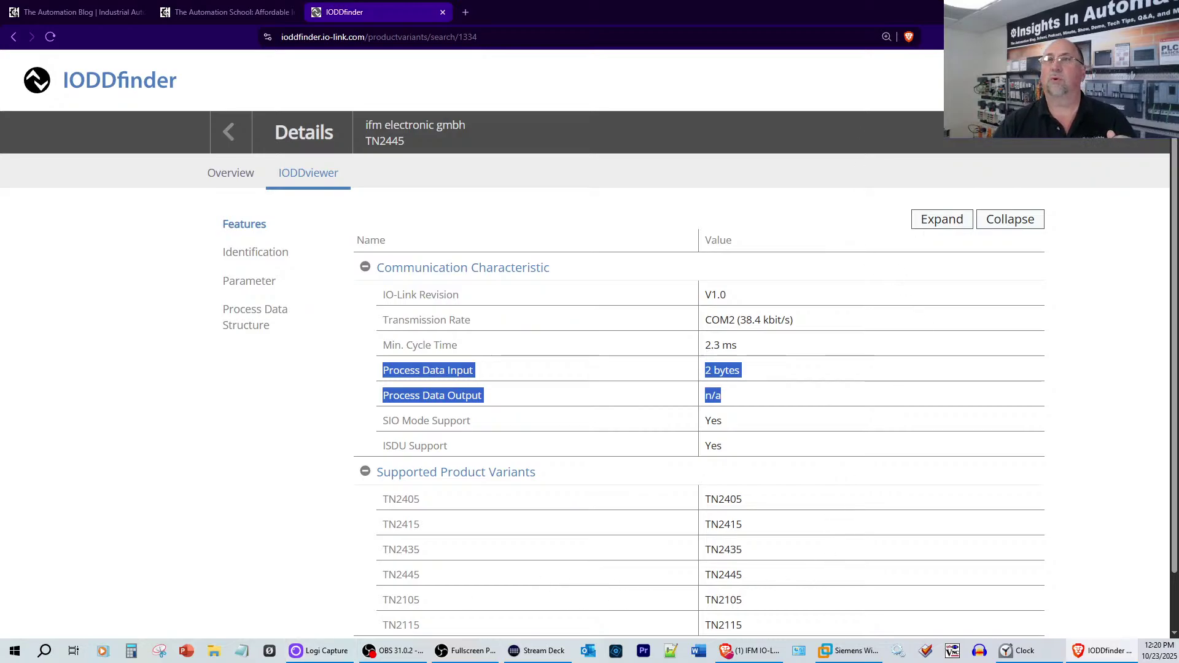
Step: Switch to the TN2511 IODD PDF in Edge and examine its process data table and bit layout on page 2
{"action": "left_click", "coordinate": [859, 658]}
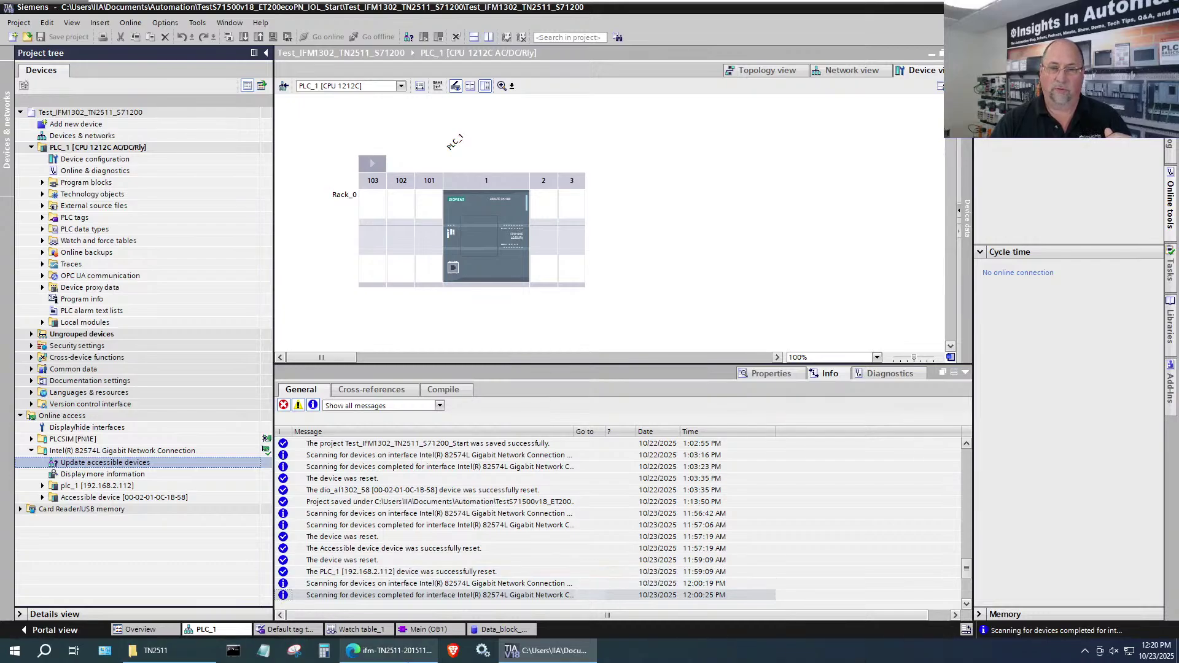
{"action": "left_click", "coordinate": [397, 659]}
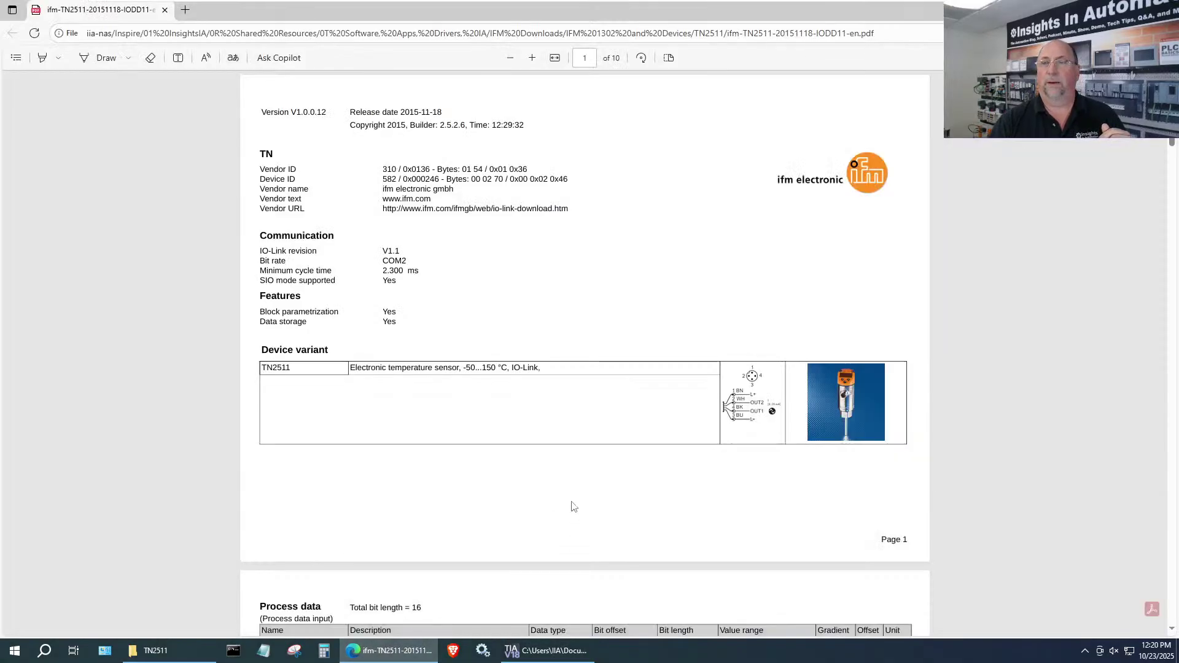
{"action": "scroll", "coordinate": [471, 433], "scroll_direction": "down", "scroll_amount": 5}
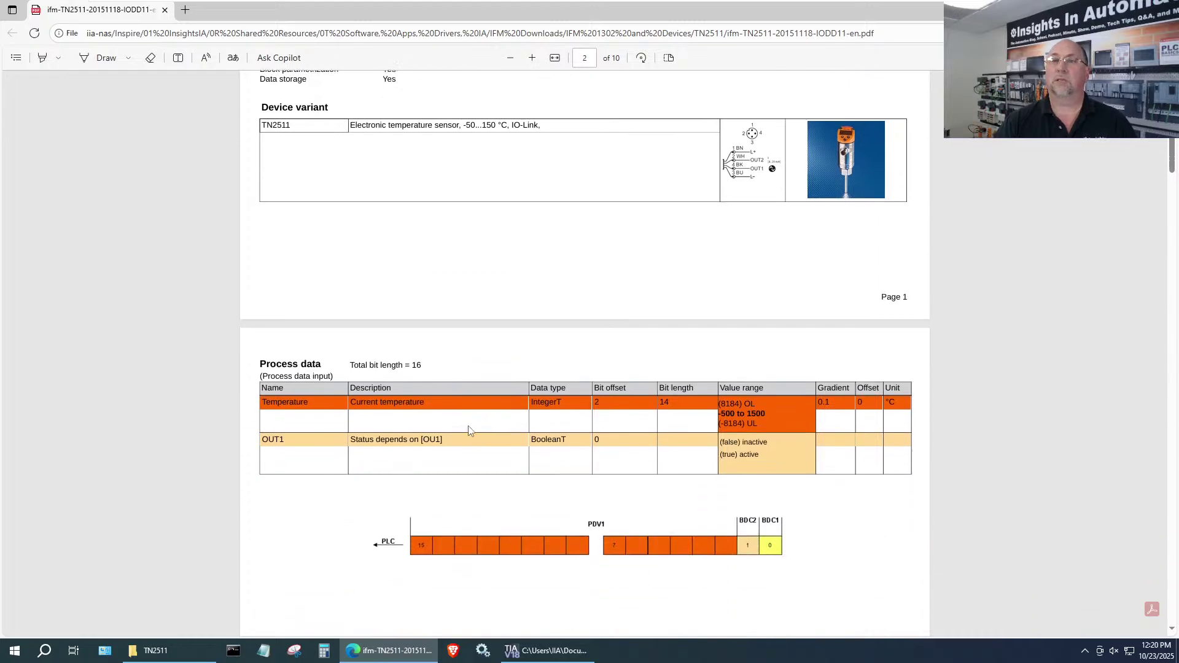
{"action": "scroll", "coordinate": [473, 444], "scroll_direction": "up", "scroll_amount": 3}
{"action": "scroll", "coordinate": [473, 445], "scroll_direction": "down", "scroll_amount": 1}
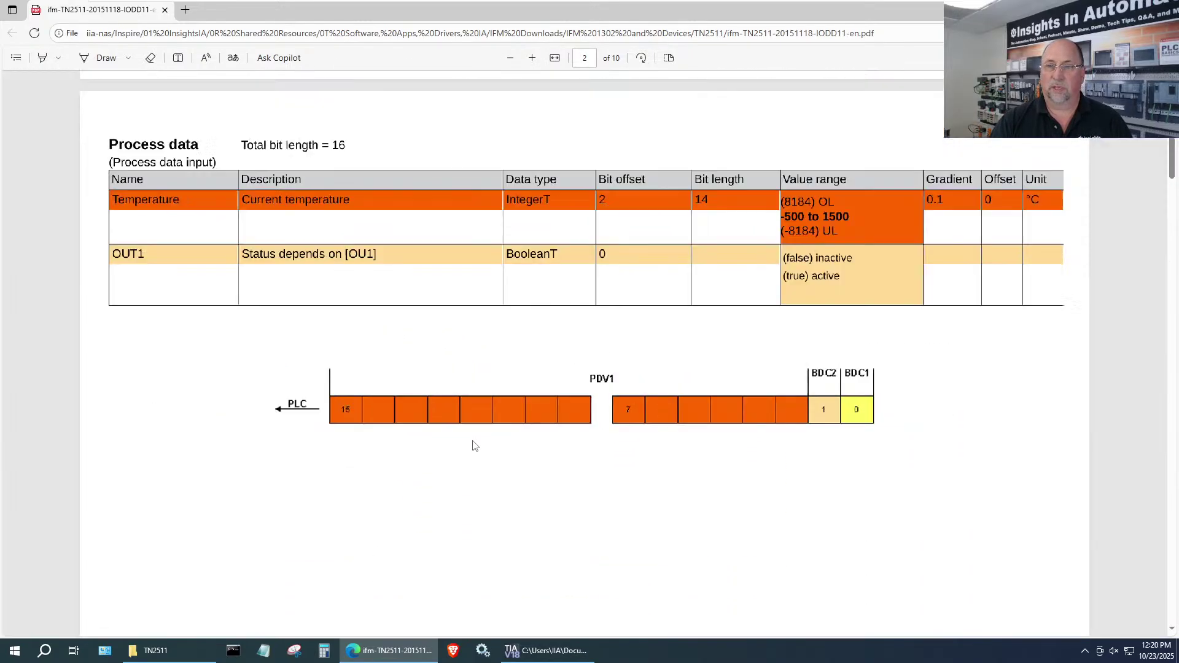
{"action": "scroll", "coordinate": [475, 443], "scroll_direction": "up", "scroll_amount": 2}
{"action": "scroll", "coordinate": [474, 443], "scroll_direction": "down", "scroll_amount": 2}
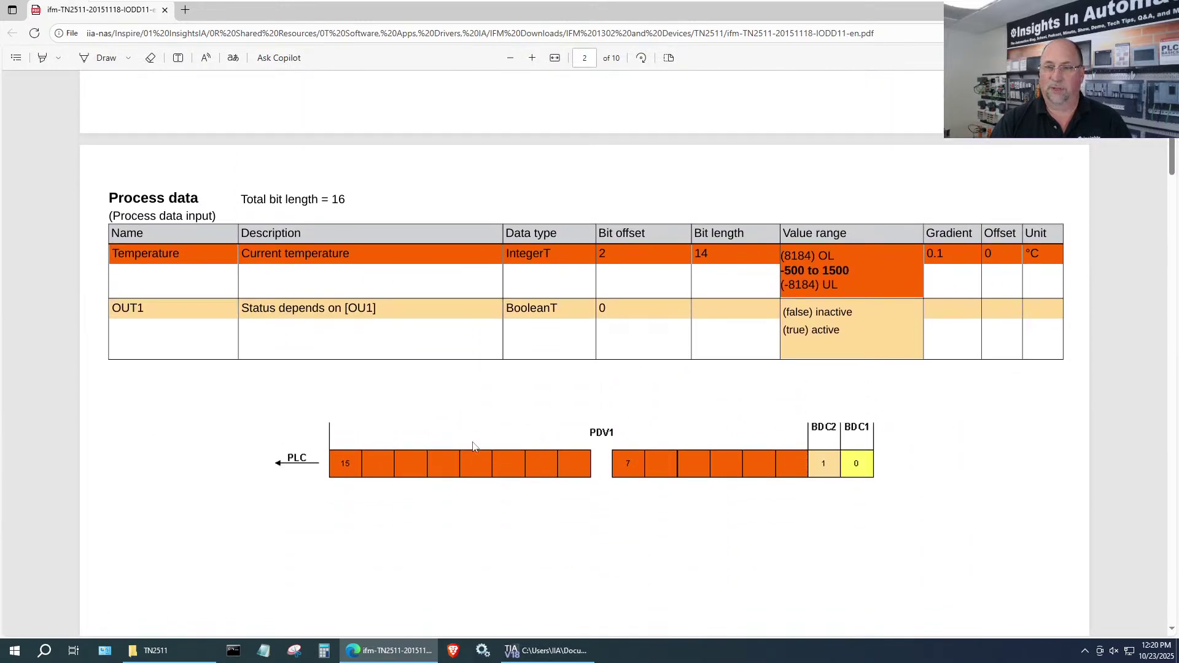
{"action": "scroll", "coordinate": [482, 472], "scroll_direction": "down", "scroll_amount": 1}
{"action": "scroll", "coordinate": [482, 471], "scroll_direction": "up", "scroll_amount": 2}
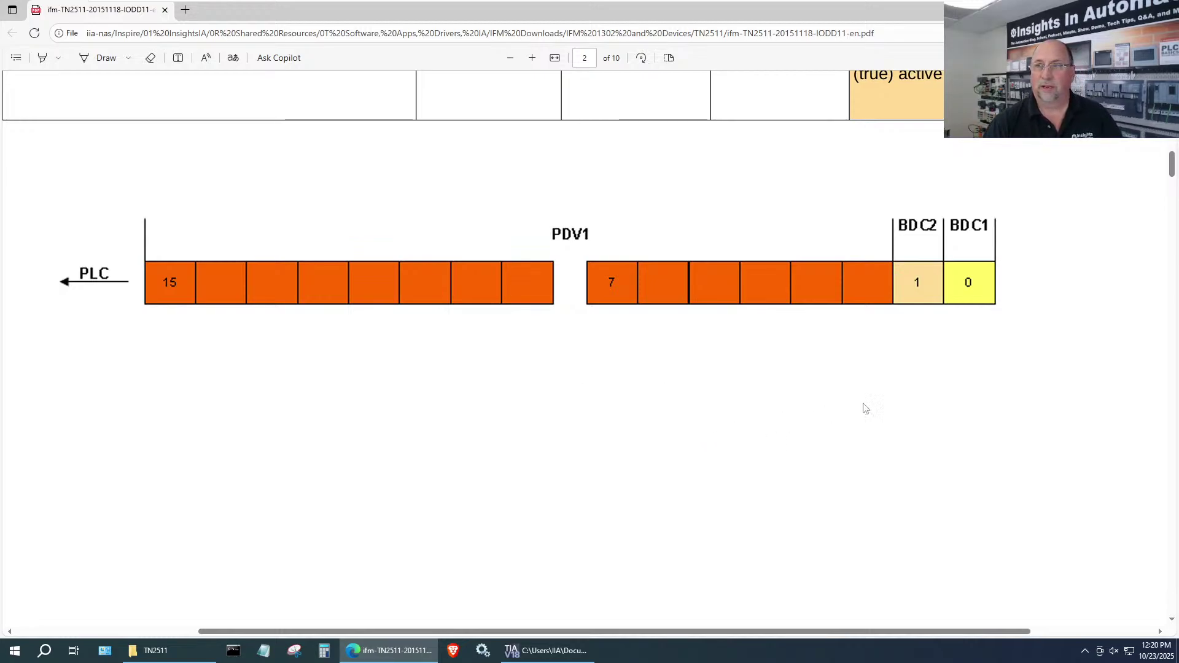
{"action": "scroll", "coordinate": [907, 392], "scroll_direction": "up", "scroll_amount": 1}
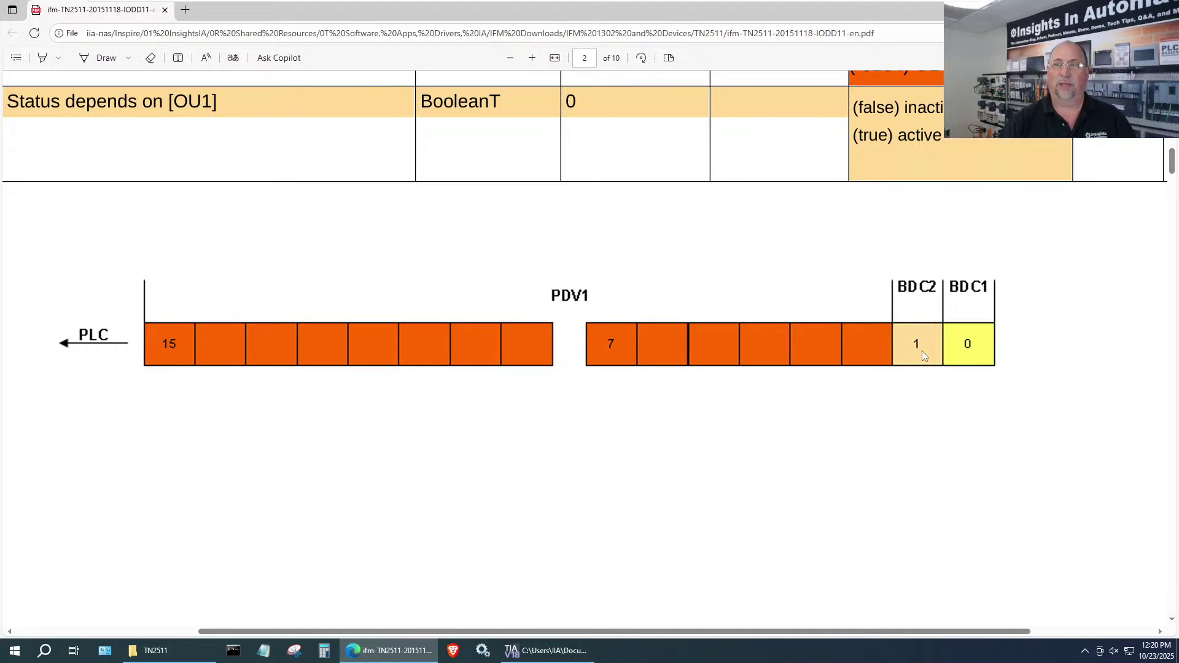
{"action": "scroll", "coordinate": [923, 356], "scroll_direction": "up", "scroll_amount": 3}
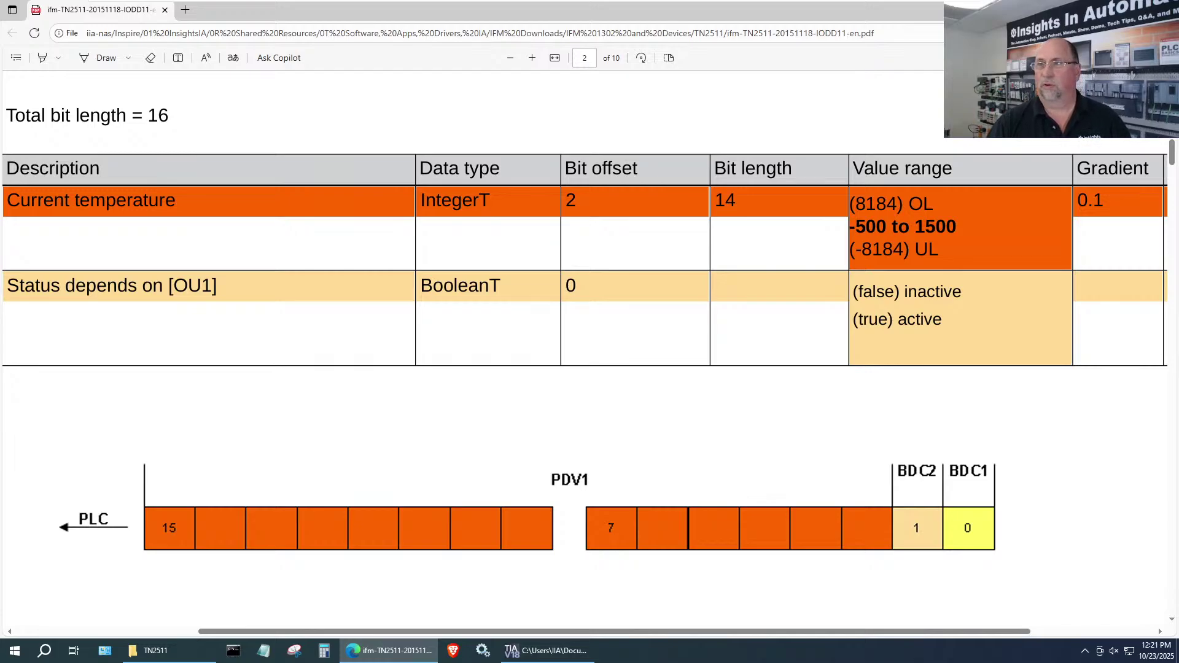
Step: Switch to TIA Portal and review the Ethernet address and PROFINET name settings of PLC_1's PROFINET interface
{"action": "key", "text": "alt+Tab"}
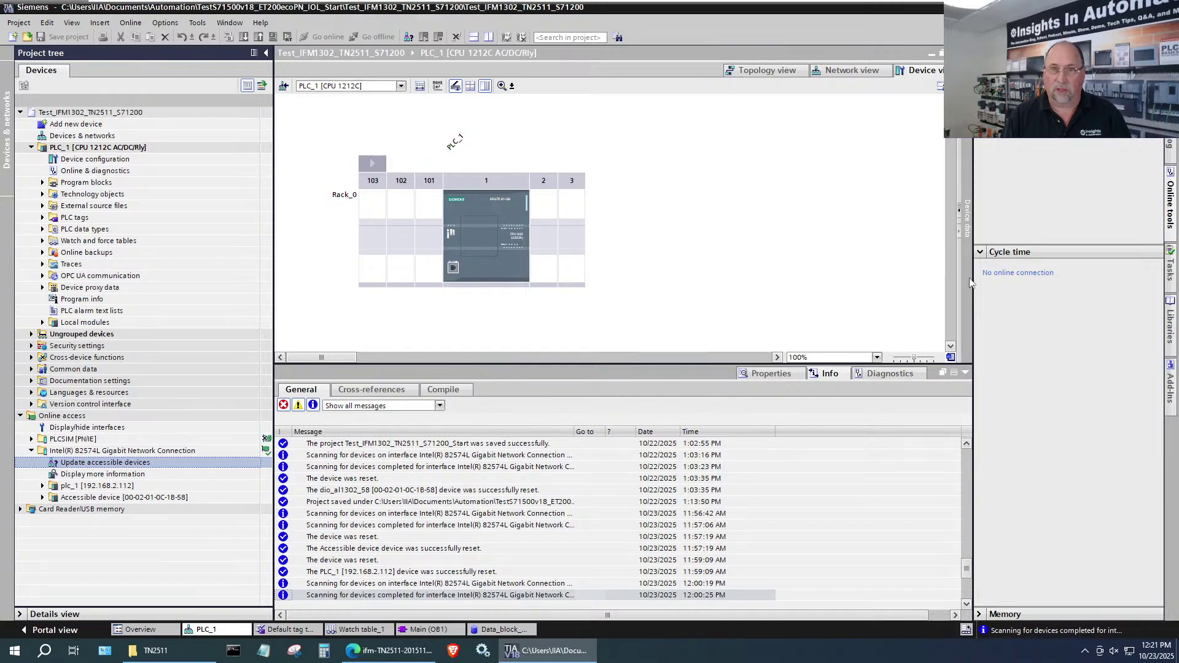
{"action": "left_click", "coordinate": [451, 270]}
{"action": "double_click", "coordinate": [452, 269]}
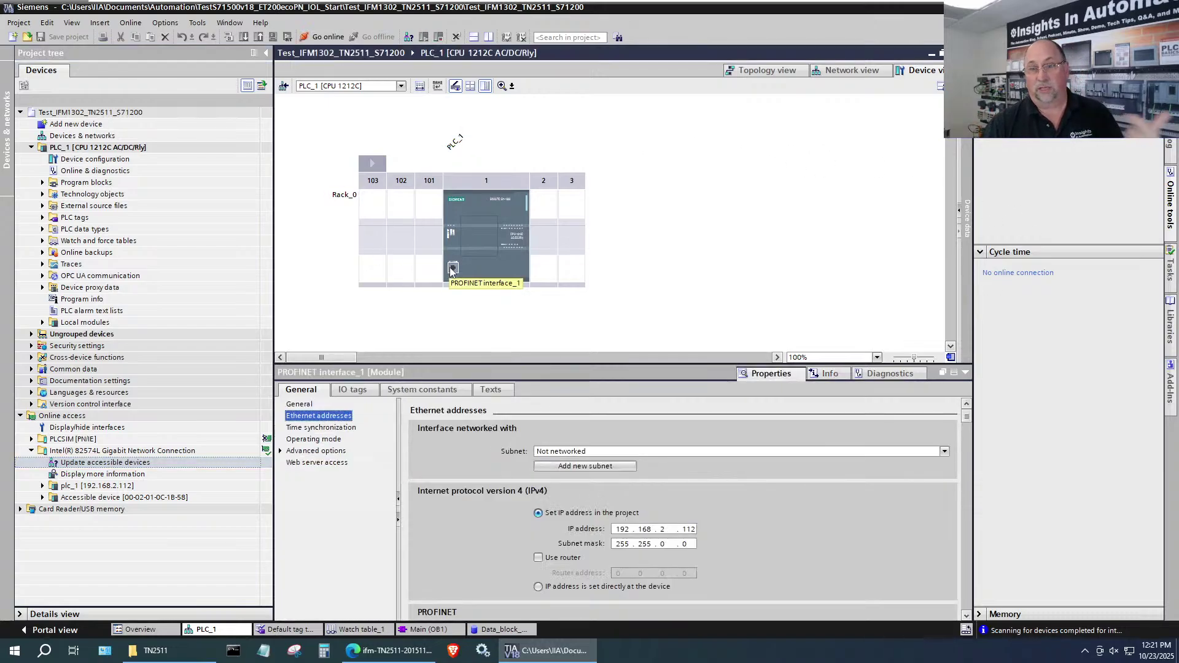
{"action": "scroll", "coordinate": [459, 533], "scroll_direction": "down", "scroll_amount": 2}
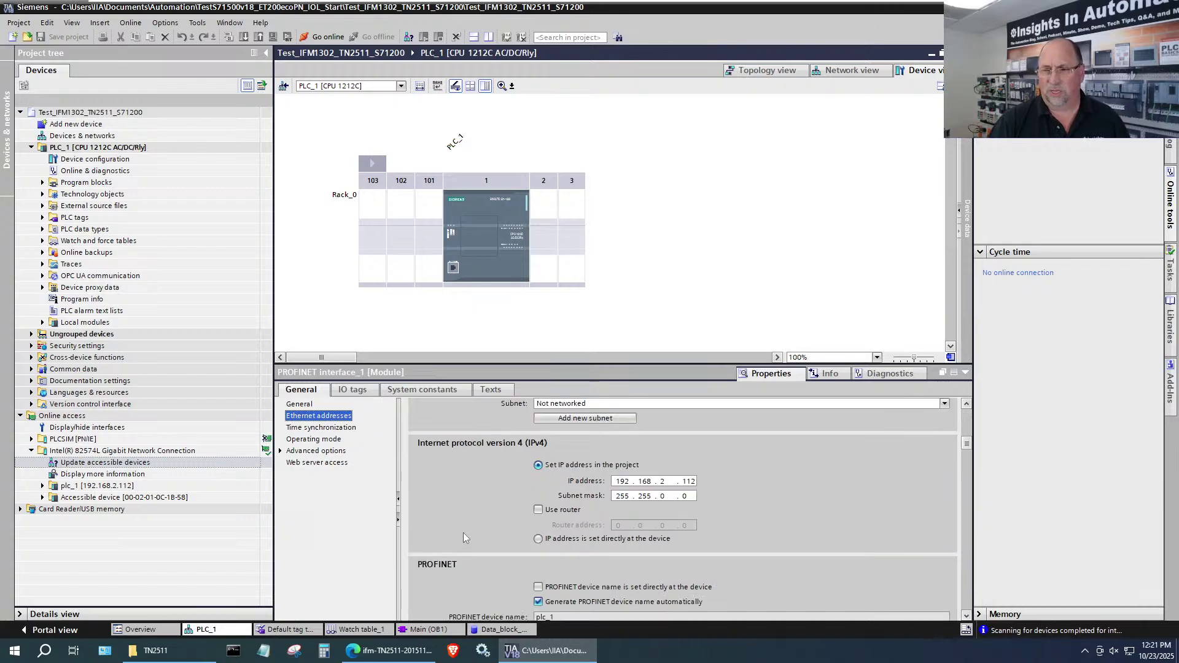
{"action": "scroll", "coordinate": [463, 534], "scroll_direction": "down", "scroll_amount": 2}
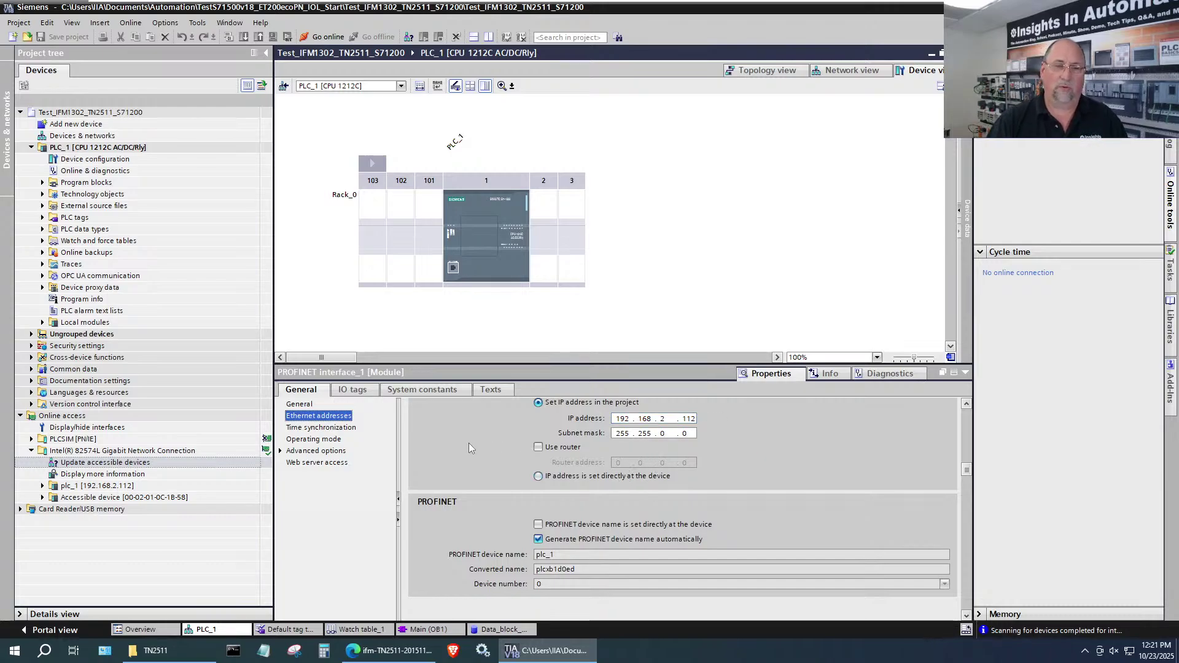
{"action": "left_click", "coordinate": [340, 312]}
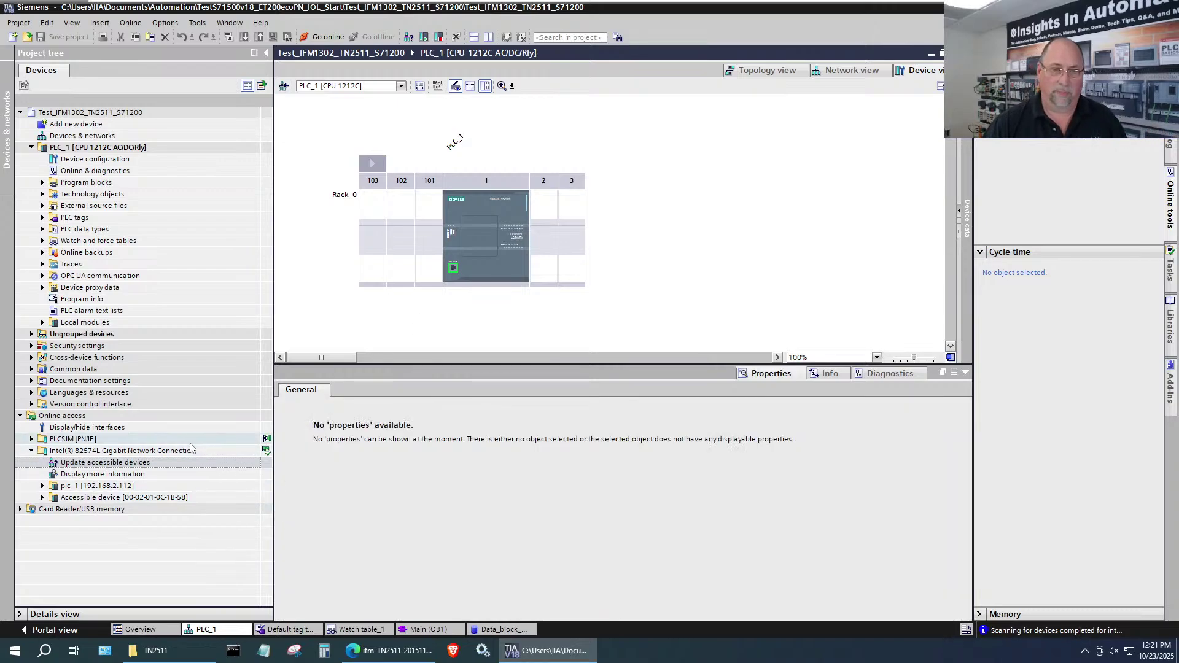
Step: Rescan the Intel(R) 82574L network connection for accessible devices and open online diagnostics for the unnamed device
{"action": "double_click", "coordinate": [89, 464]}
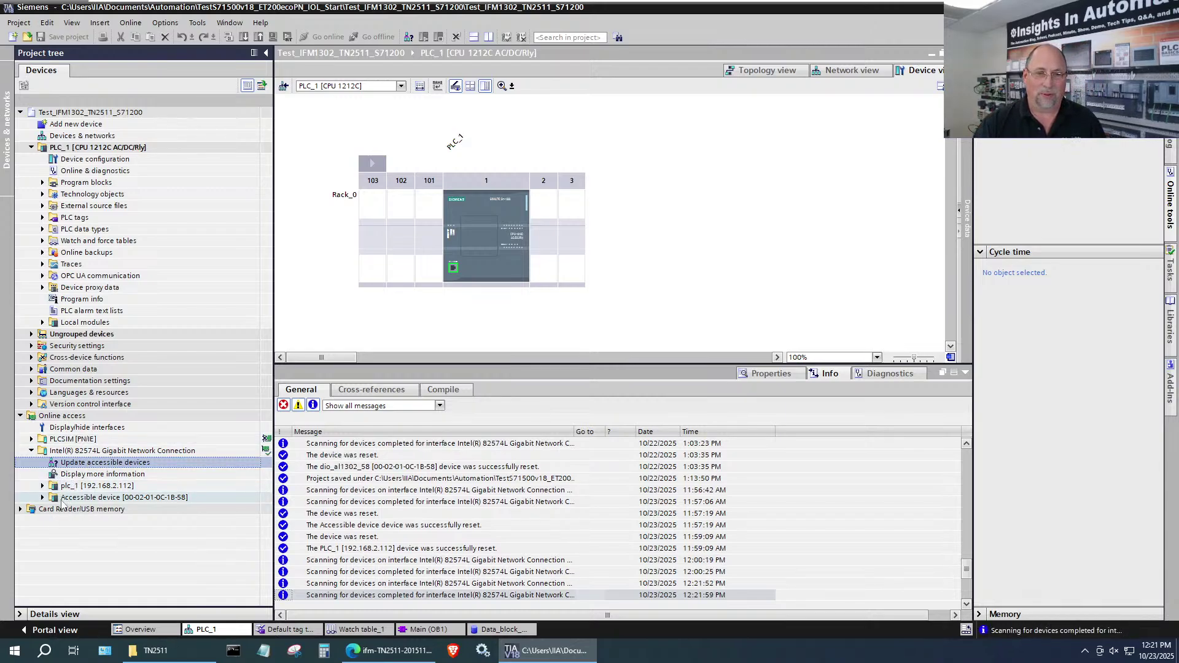
{"action": "left_click", "coordinate": [42, 497]}
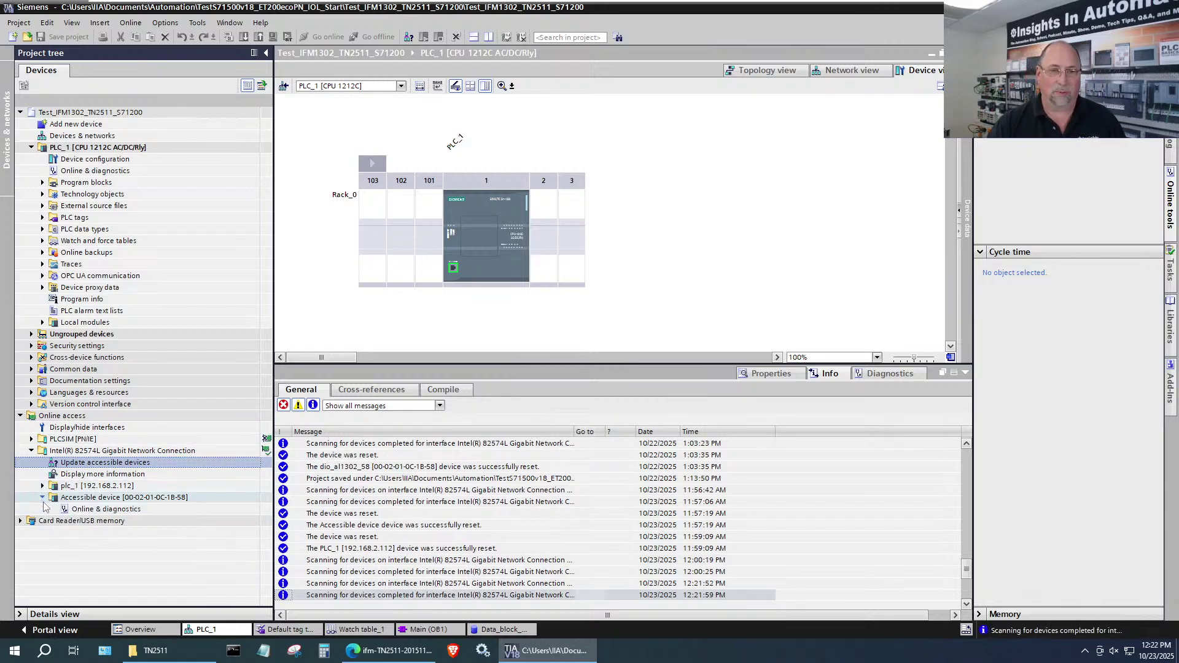
{"action": "double_click", "coordinate": [91, 511]}
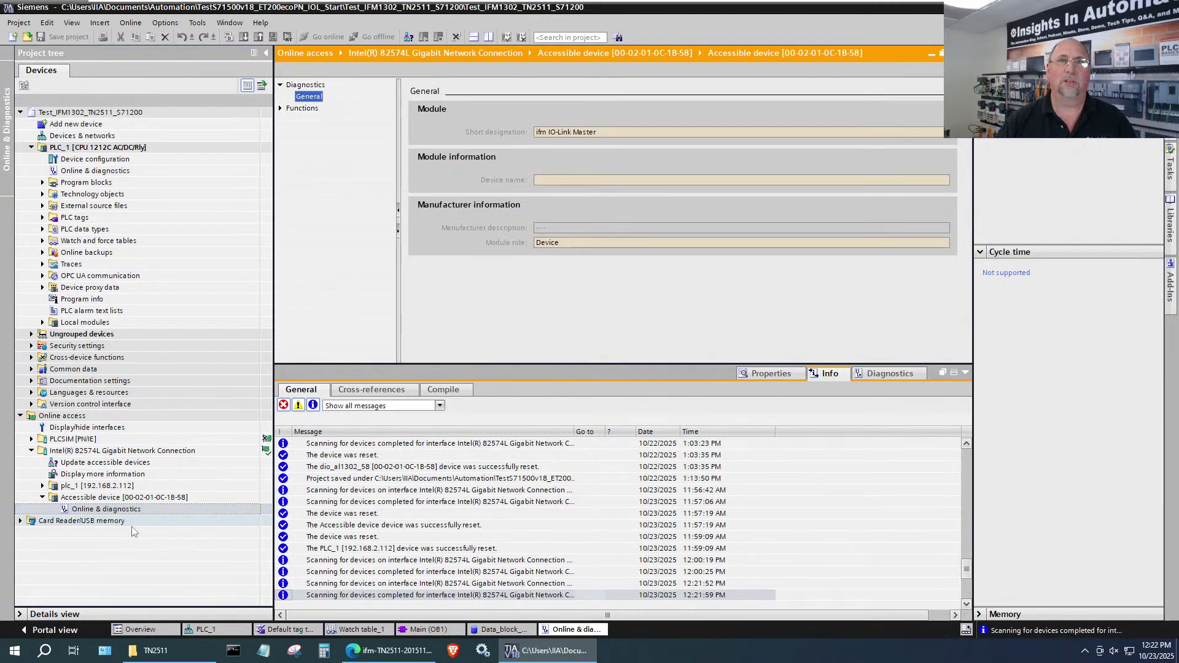
Step: Enter DIO_AL1302_58 as the PROFINET device name for the ifm IO-Link Master
{"action": "left_click", "coordinate": [280, 109]}
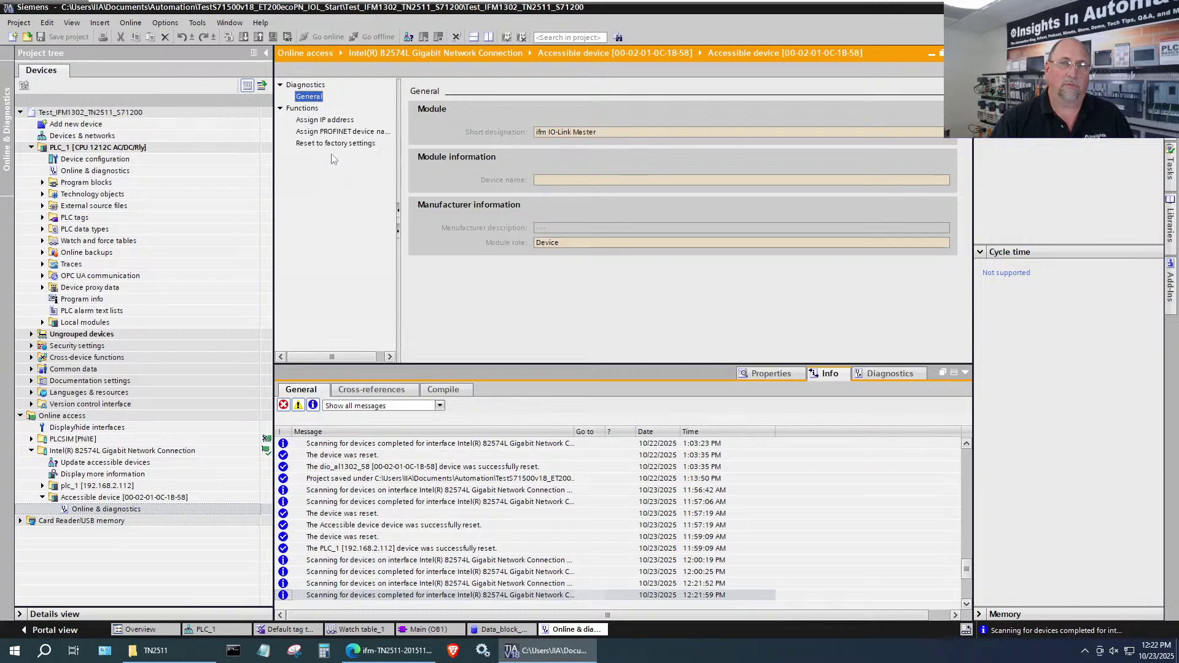
{"action": "left_click", "coordinate": [328, 132]}
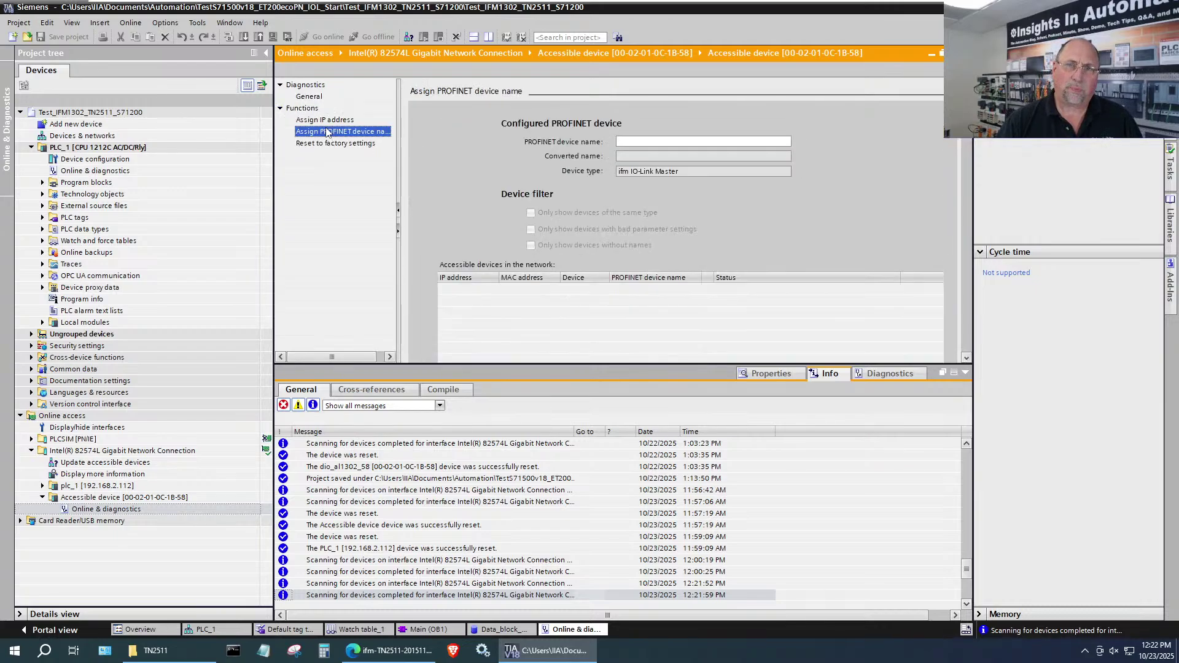
{"action": "left_click", "coordinate": [678, 143]}
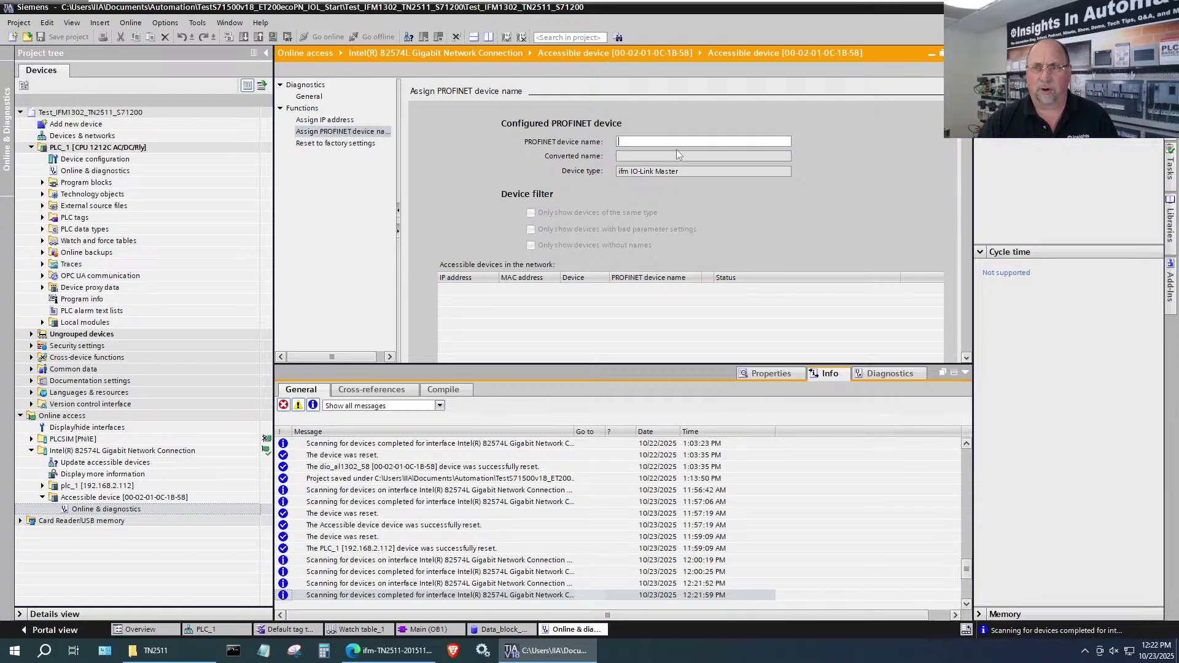
{"action": "type", "text": "DI"}
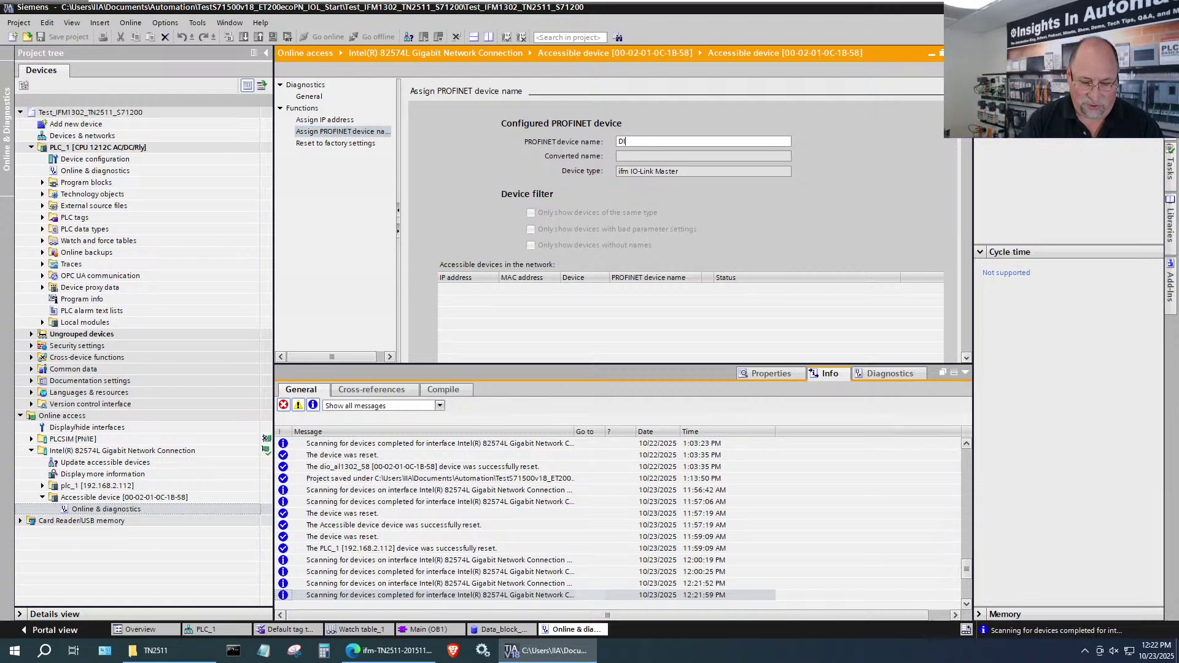
{"action": "type", "text": "O_AL1302"}
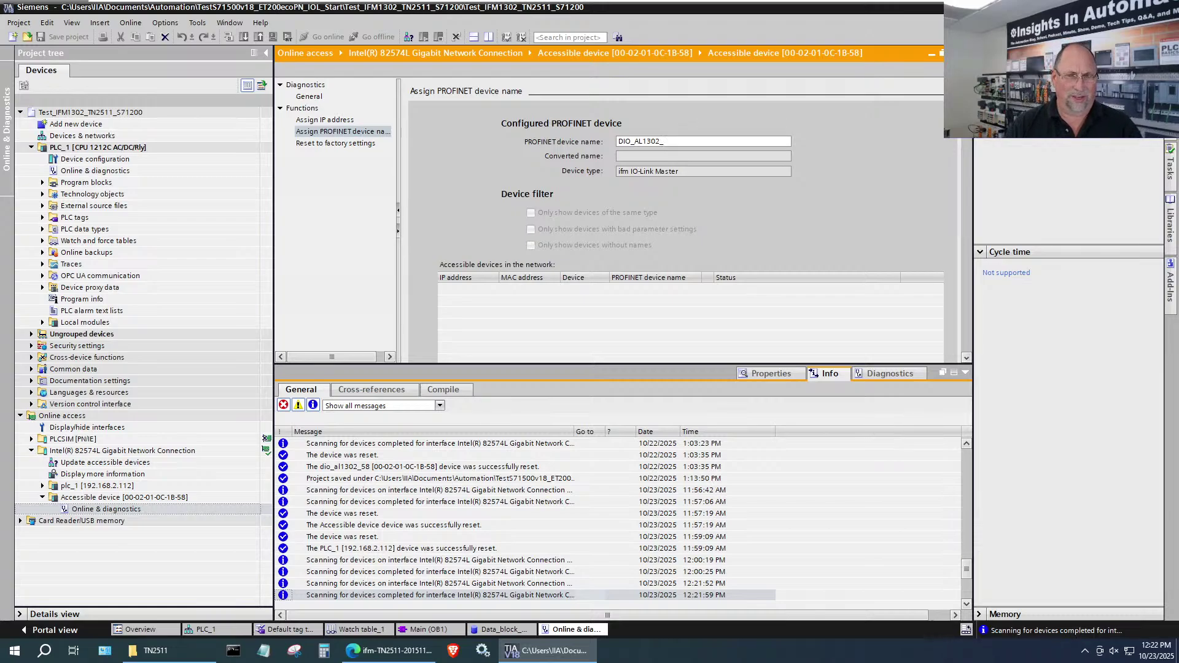
{"action": "type", "text": "_58"}
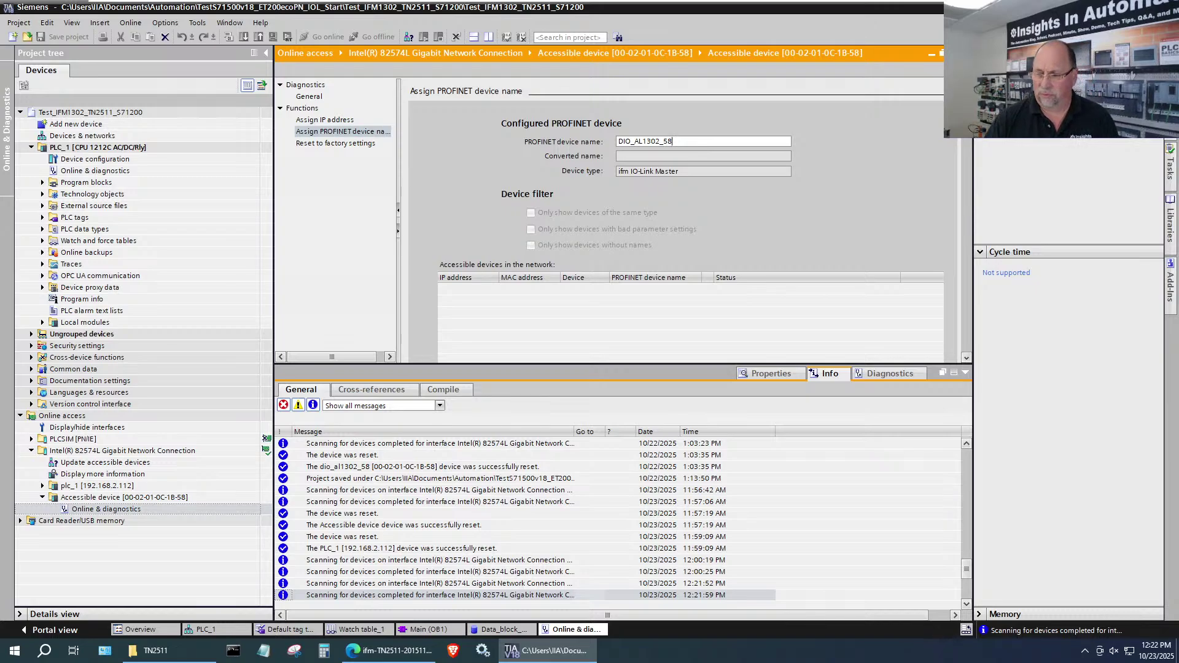
Step: Copy the full PROFINET device name DIO_AL1302_58 to the clipboard
{"action": "key", "text": "shift+Left"}
{"action": "key", "text": "shift+Left"}
{"action": "key", "text": "shift+Left"}
{"action": "key", "text": "shift+Left"}
{"action": "key", "text": "shift+Left"}
{"action": "key", "text": "shift+Left"}
{"action": "key", "text": "shift+Left"}
{"action": "key", "text": "shift+Left"}
{"action": "key", "text": "shift+Left"}
{"action": "key", "text": "shift+Left"}
{"action": "key", "text": "shift+Left"}
{"action": "key", "text": "shift+Left"}
{"action": "right_click", "coordinate": [624, 143]}
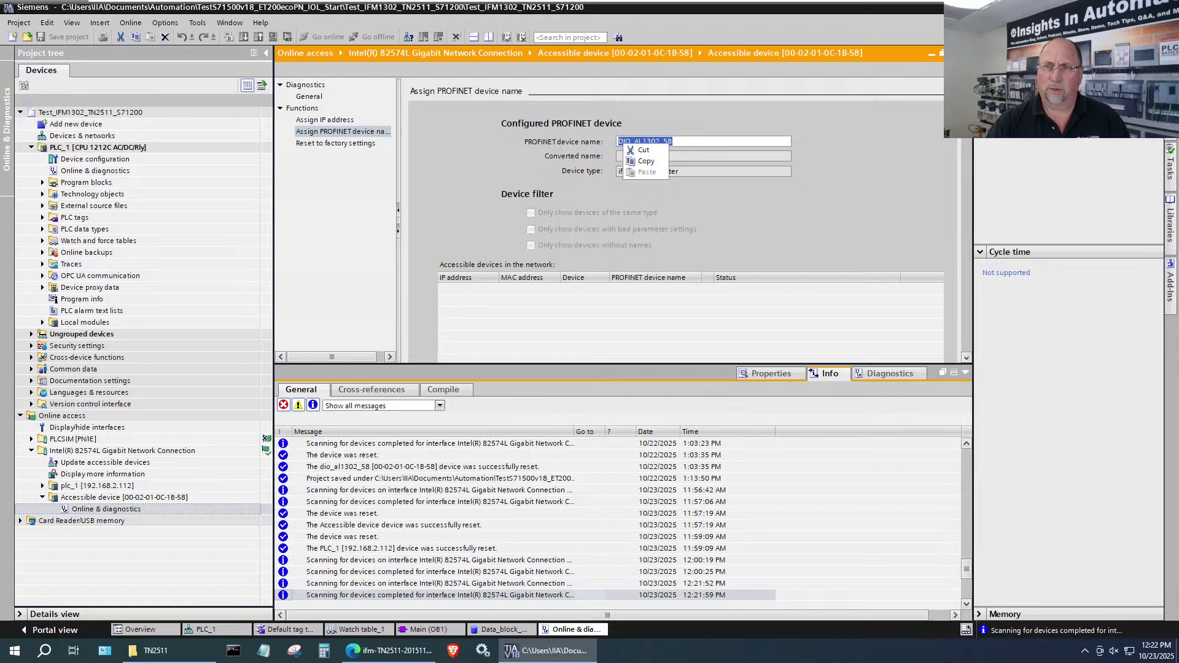
{"action": "left_click", "coordinate": [652, 164]}
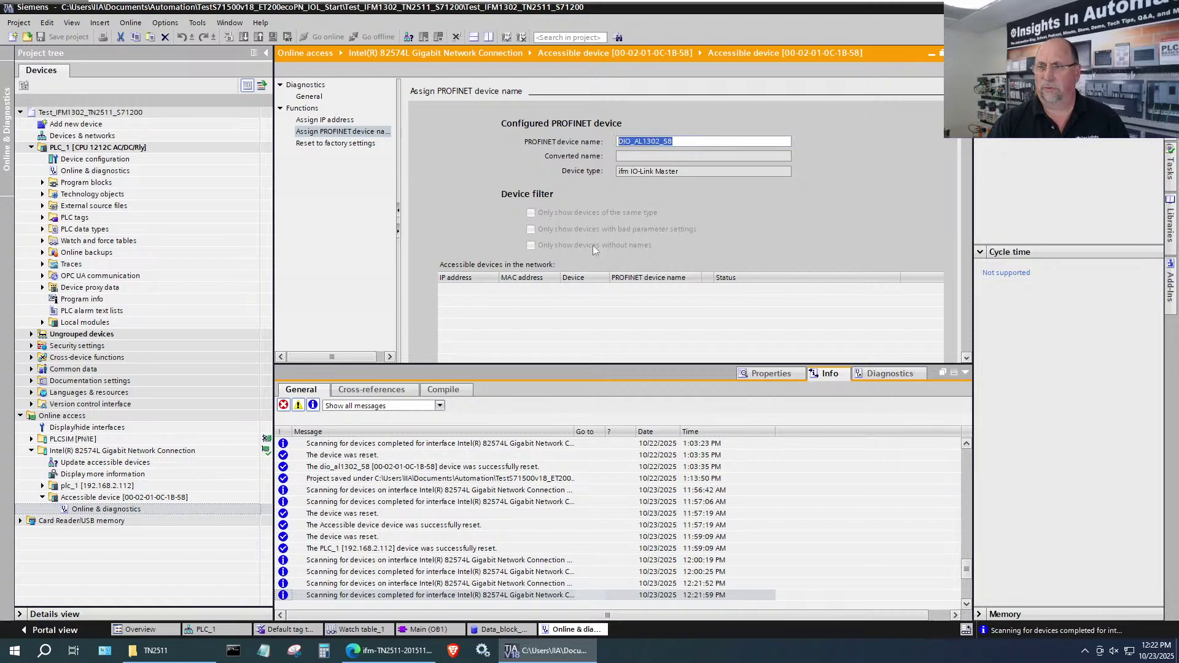
Step: Collapse the inspector area and assign the entered PROFINET name to the IO-Link master
{"action": "left_click", "coordinate": [732, 231]}
{"action": "left_click", "coordinate": [966, 373]}
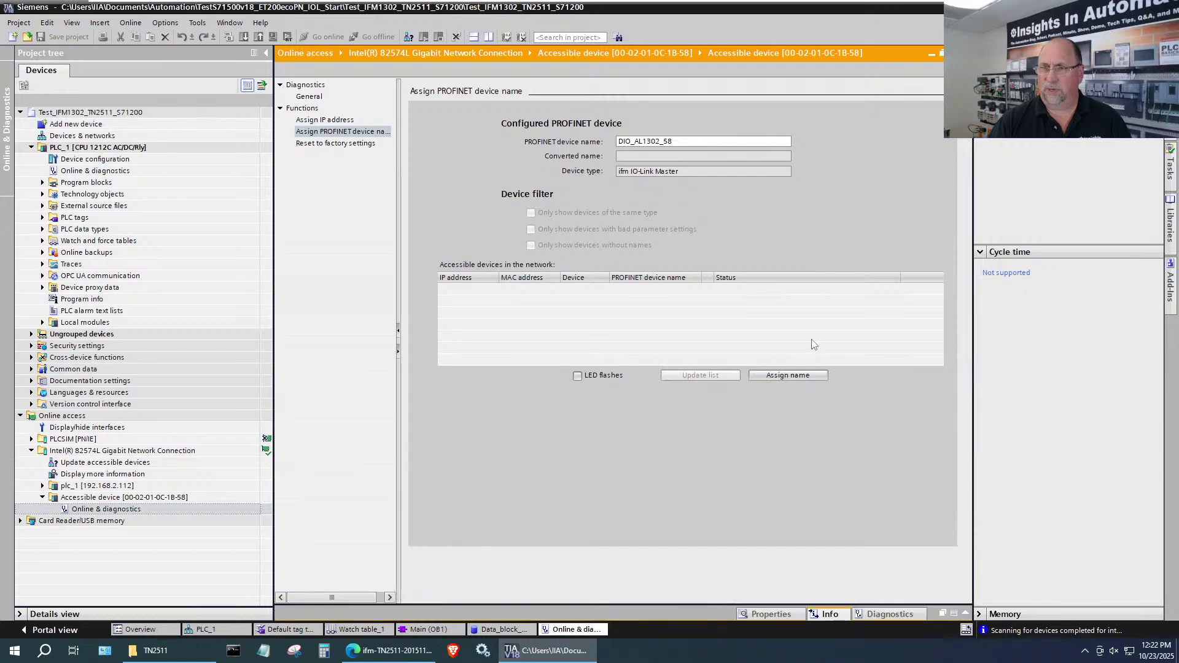
{"action": "left_click", "coordinate": [787, 376]}
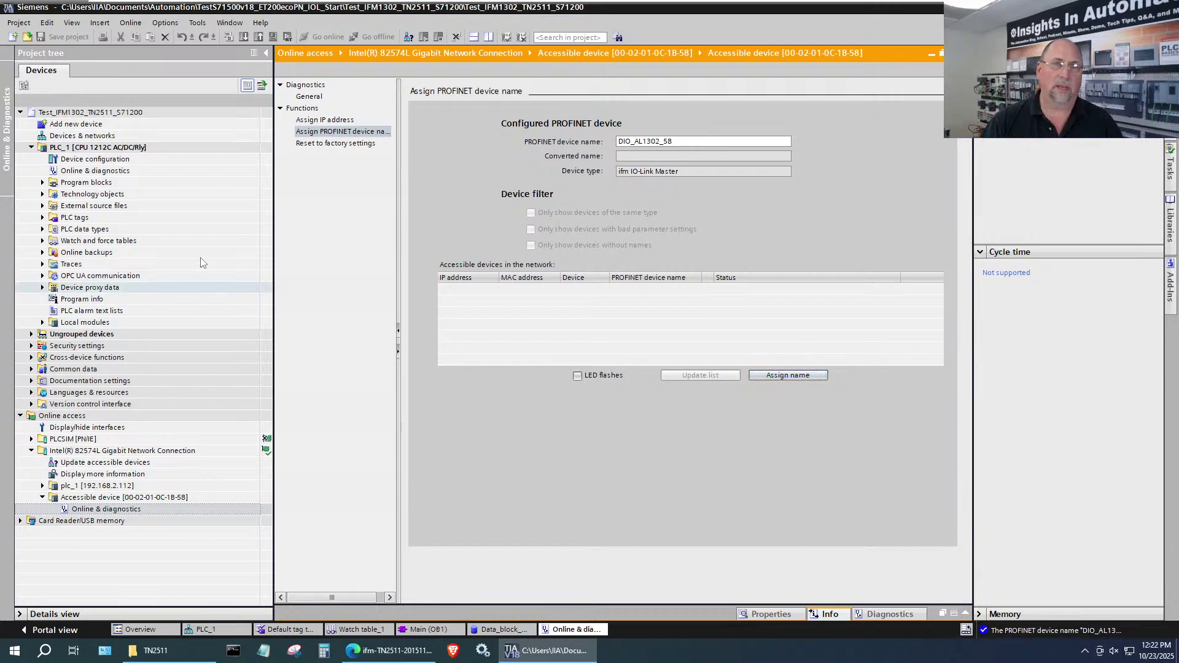
Step: Open the project's device network and run hardware detection for PROFINET devices on the Intel(R) 82574L Gigabit Network Connection
{"action": "double_click", "coordinate": [97, 136]}
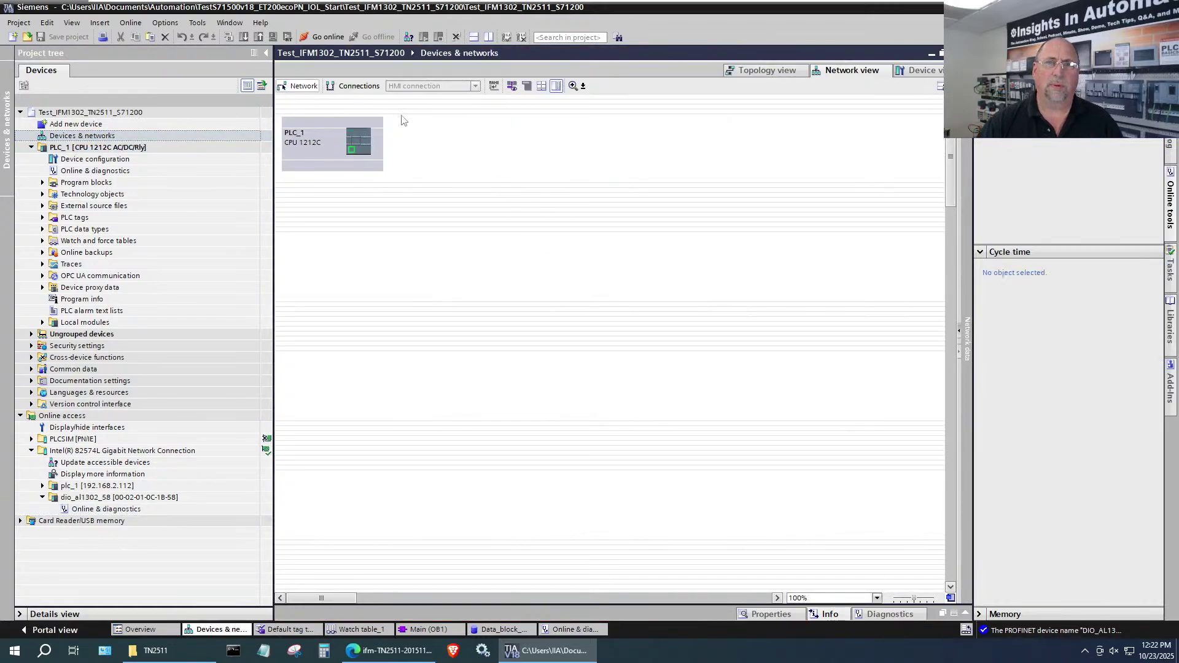
{"action": "left_click", "coordinate": [165, 23]}
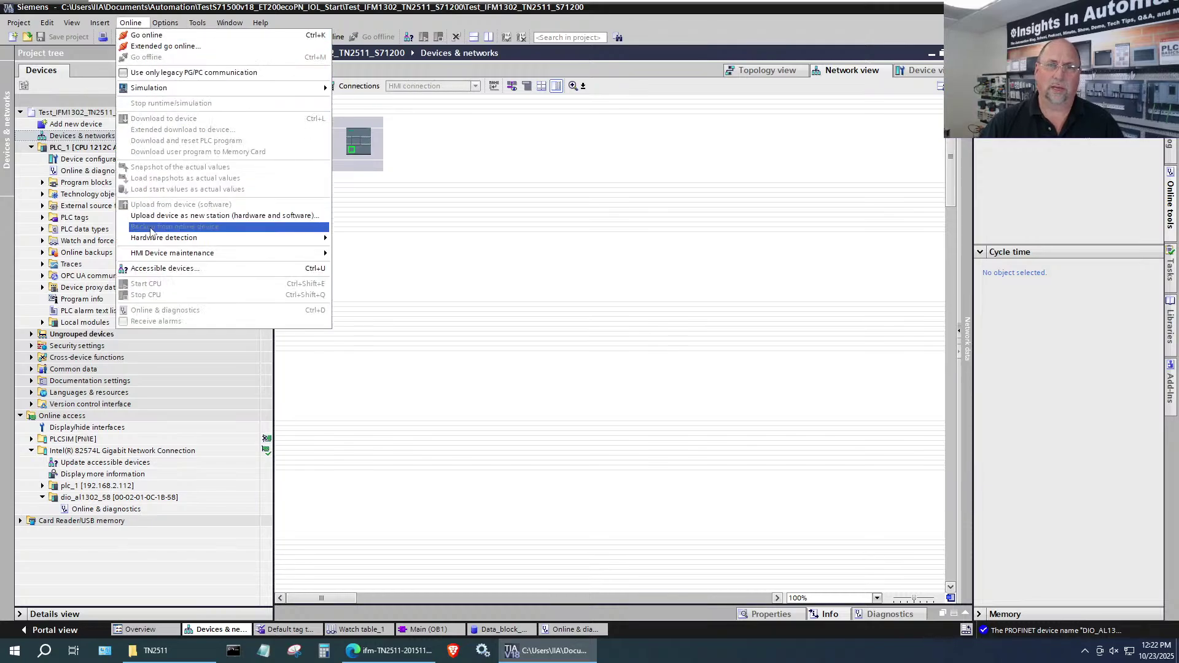
{"action": "mouse_move", "coordinate": [168, 241]}
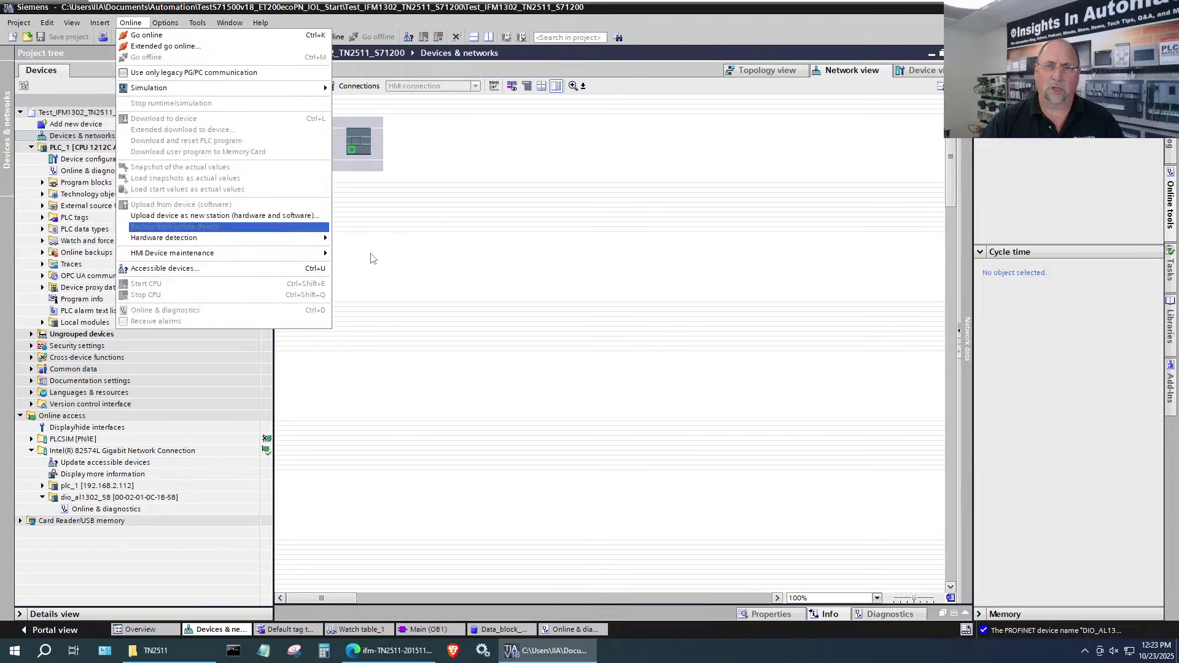
{"action": "left_click", "coordinate": [392, 249]}
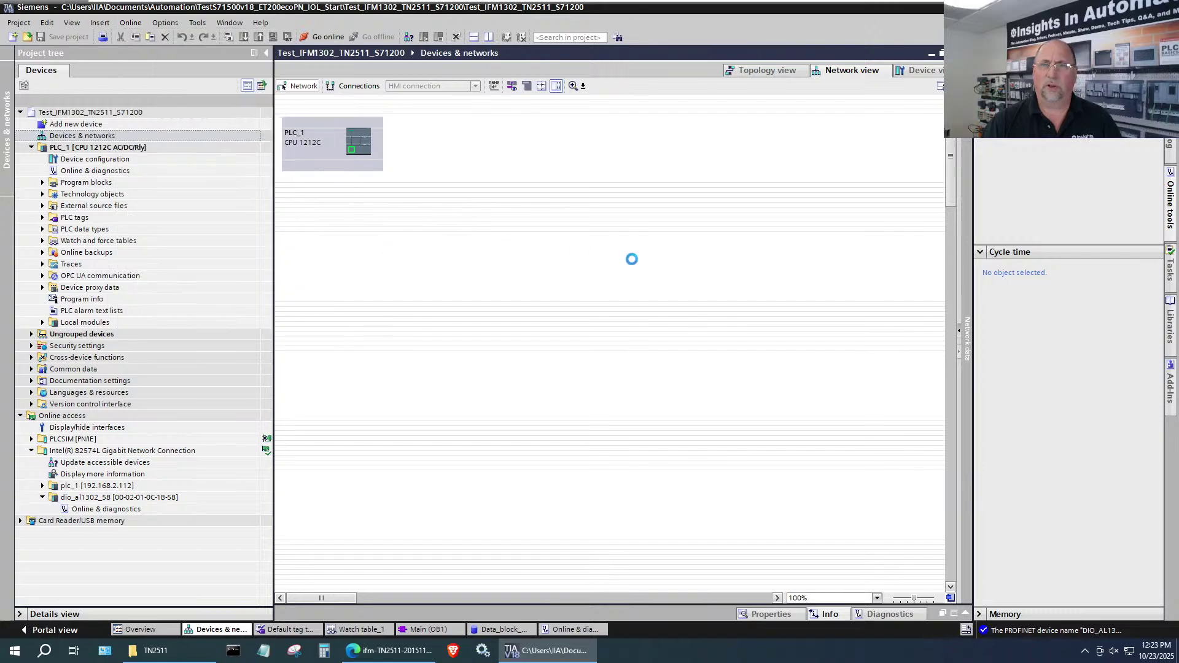
{"action": "left_click", "coordinate": [805, 251]}
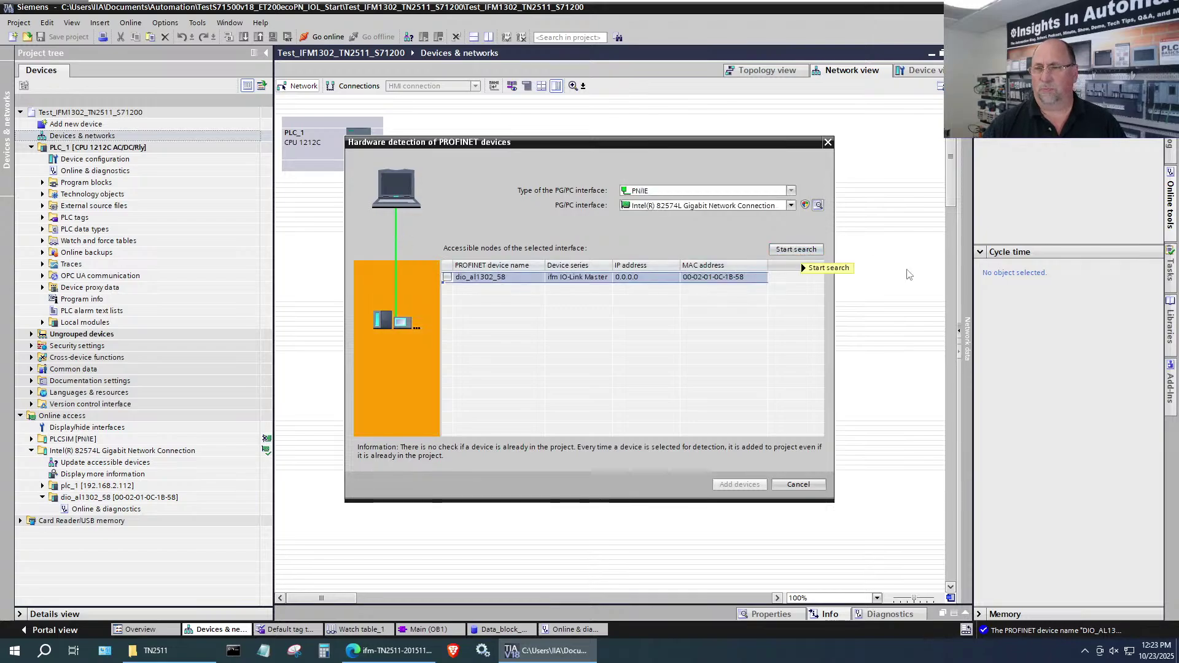
Step: Add the detected ifm IO-Link Master dio_al1302_58 to the project
{"action": "left_click", "coordinate": [447, 277]}
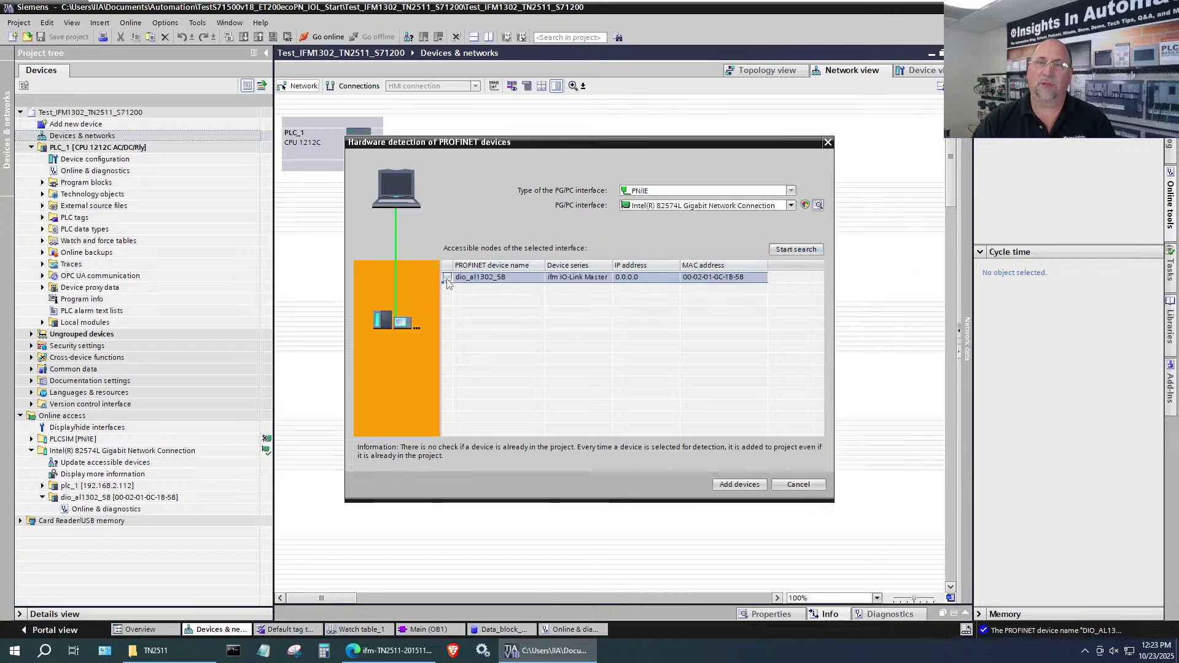
{"action": "left_click", "coordinate": [731, 486]}
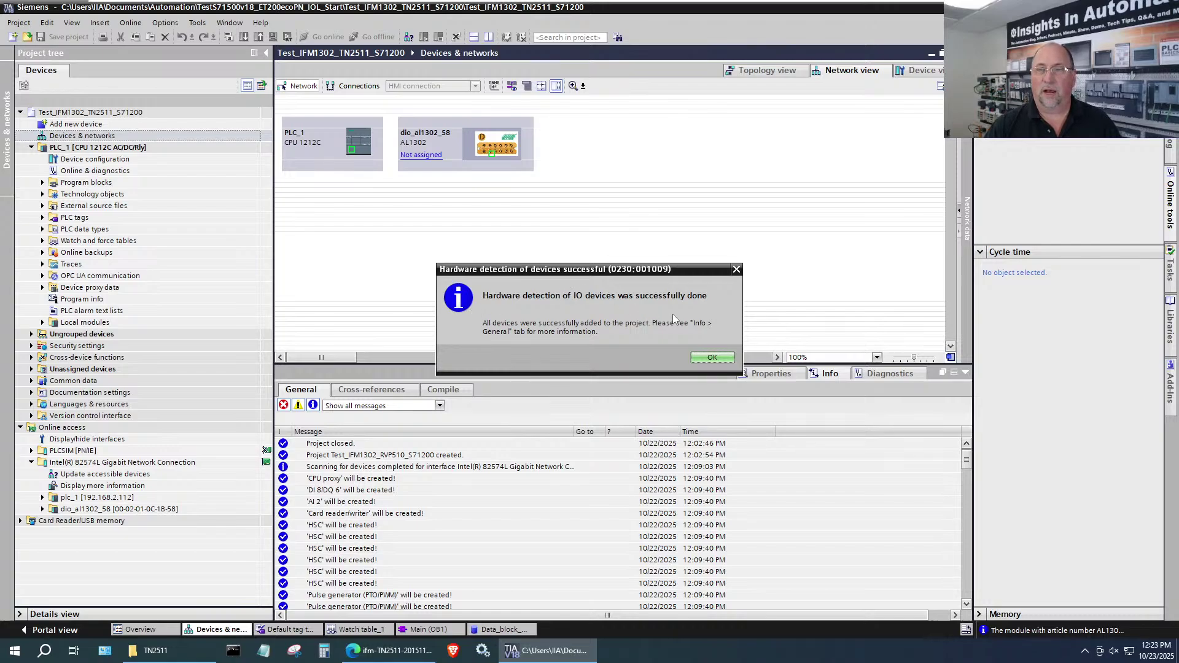
{"action": "left_click", "coordinate": [701, 361]}
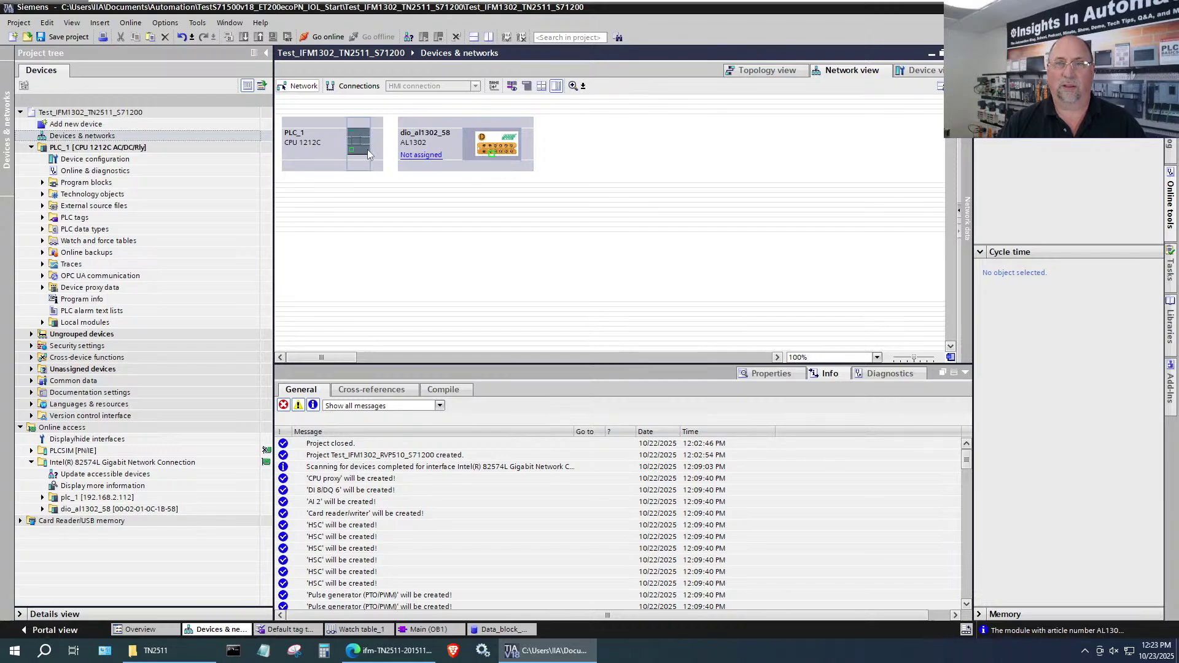
Step: Assign dio_al1302_58 to PLC_1 as its IO controller and reveal the network overview table beside the network view
{"action": "left_click", "coordinate": [429, 156]}
{"action": "left_click", "coordinate": [447, 167]}
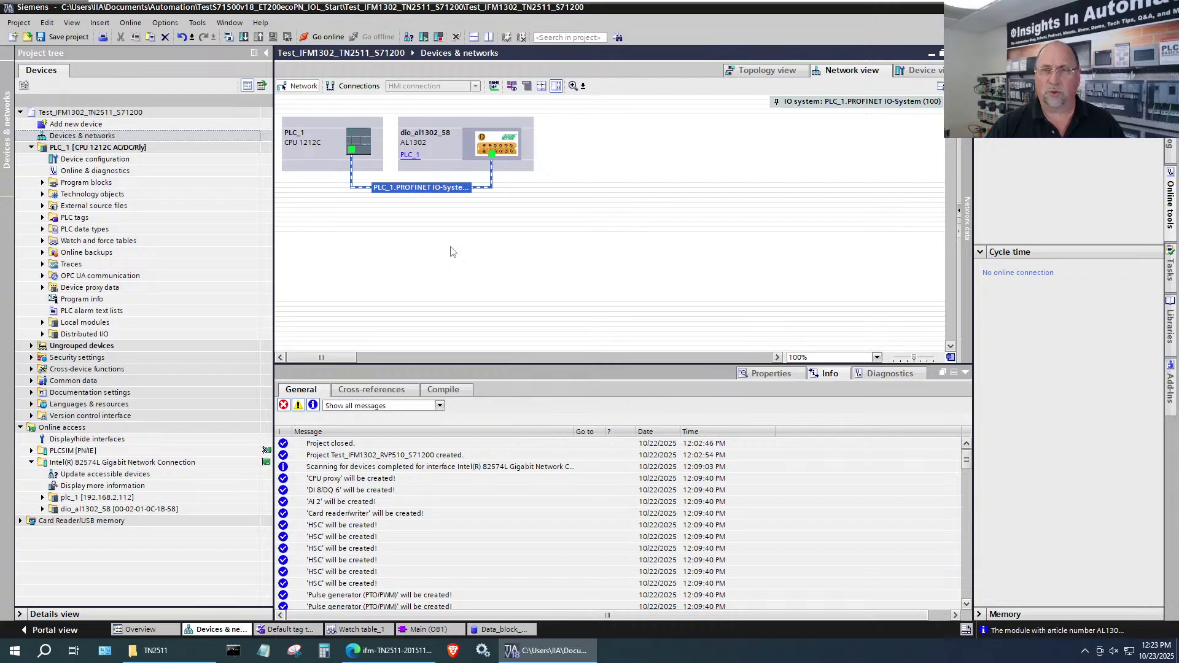
{"action": "left_click", "coordinate": [965, 373]}
{"action": "left_click_drag", "start_coordinate": [960, 291], "coordinate": [682, 418]}
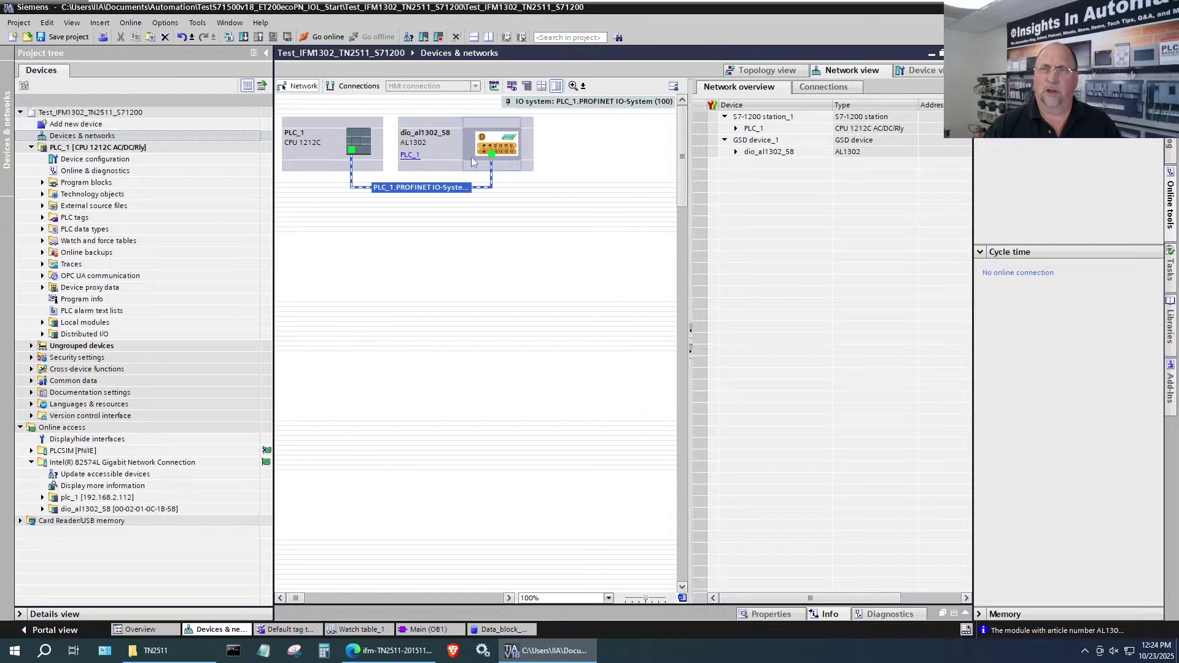
Step: Open the AL1302's device configuration, reveal its device overview table and select the IO-Link Master submodule
{"action": "left_click", "coordinate": [487, 151]}
{"action": "double_click", "coordinate": [487, 151]}
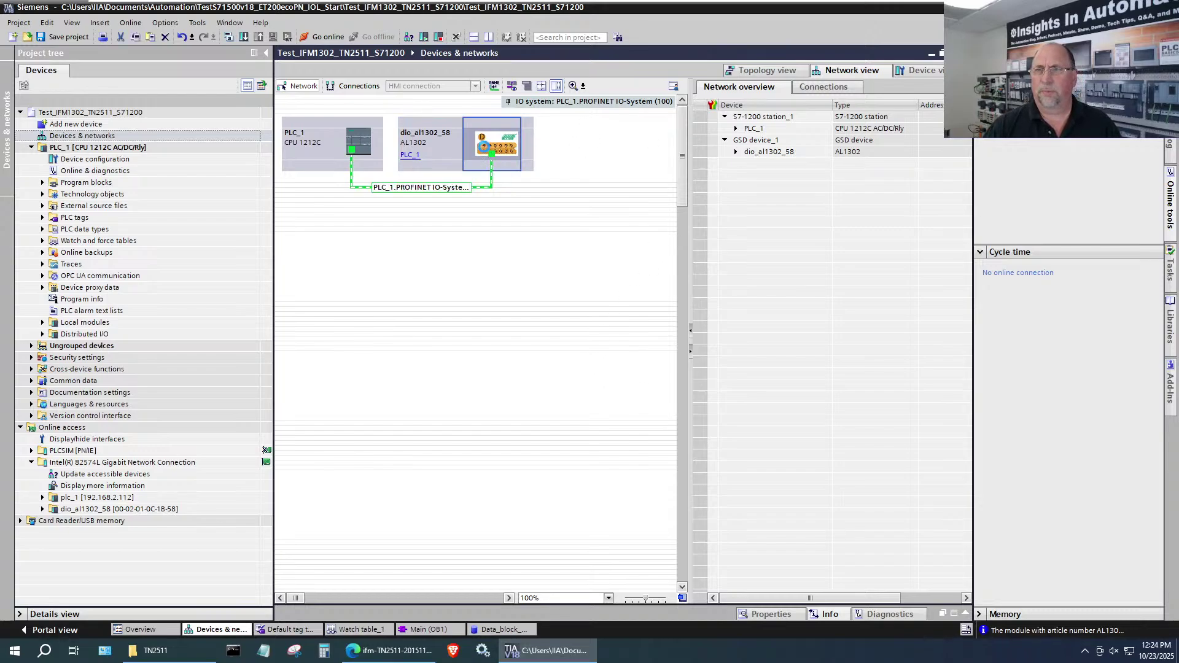
{"action": "double_click", "coordinate": [478, 212]}
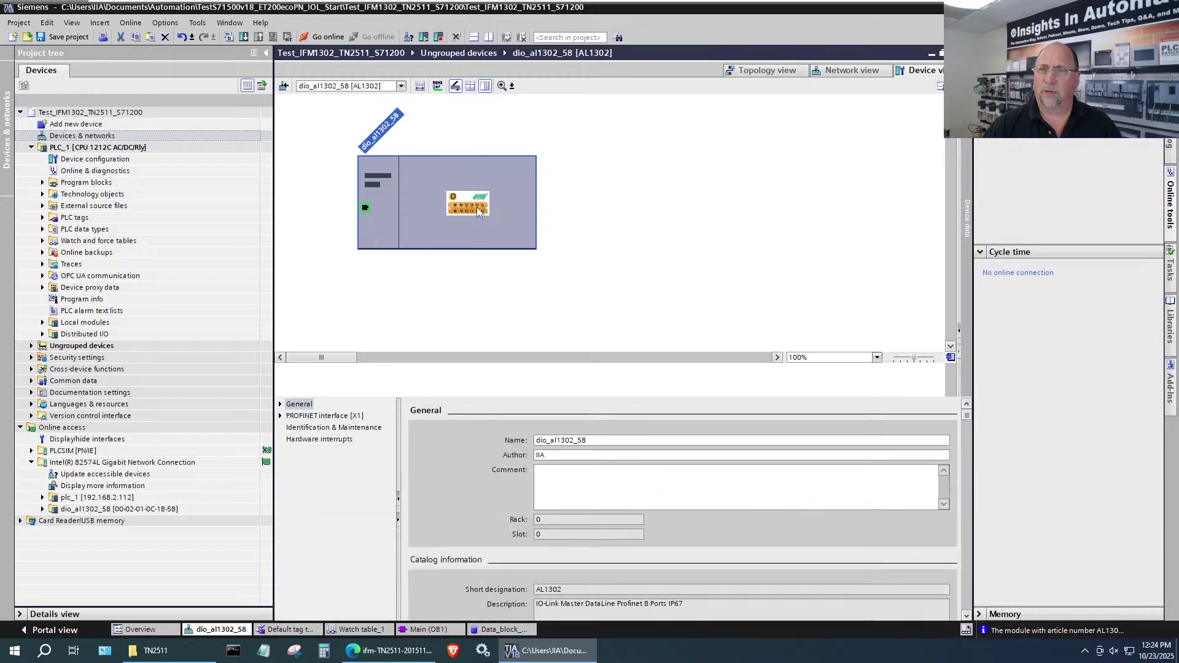
{"action": "left_click", "coordinate": [328, 439]}
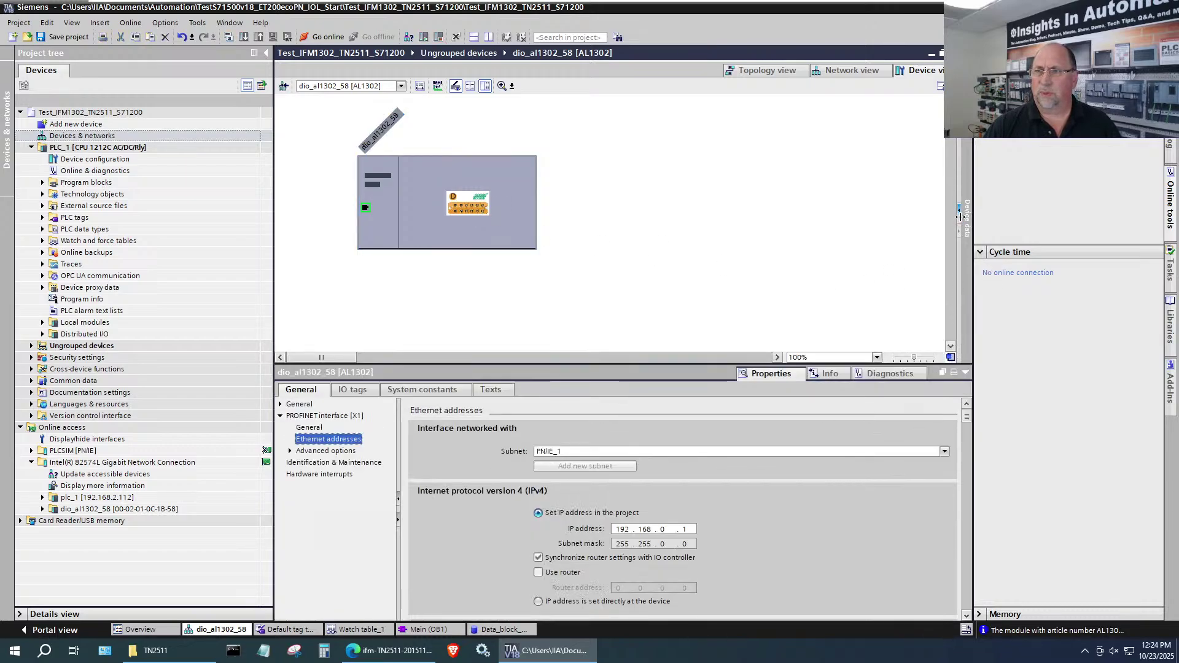
{"action": "left_click_drag", "start_coordinate": [959, 261], "coordinate": [678, 284]}
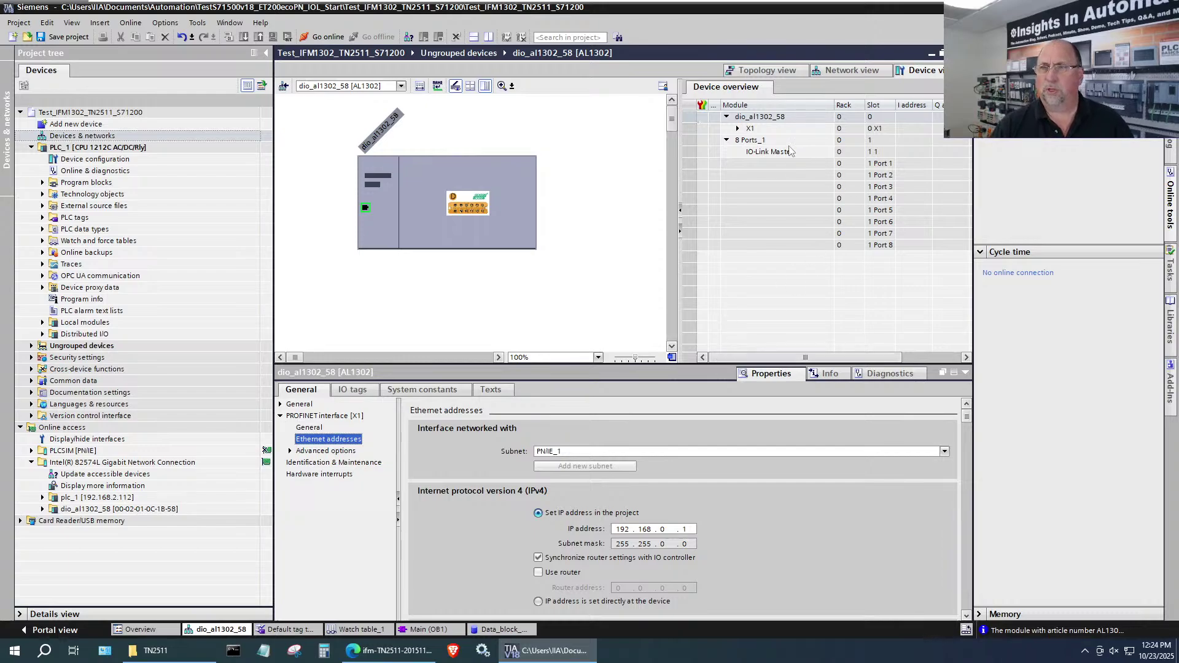
{"action": "left_click", "coordinate": [779, 153]}
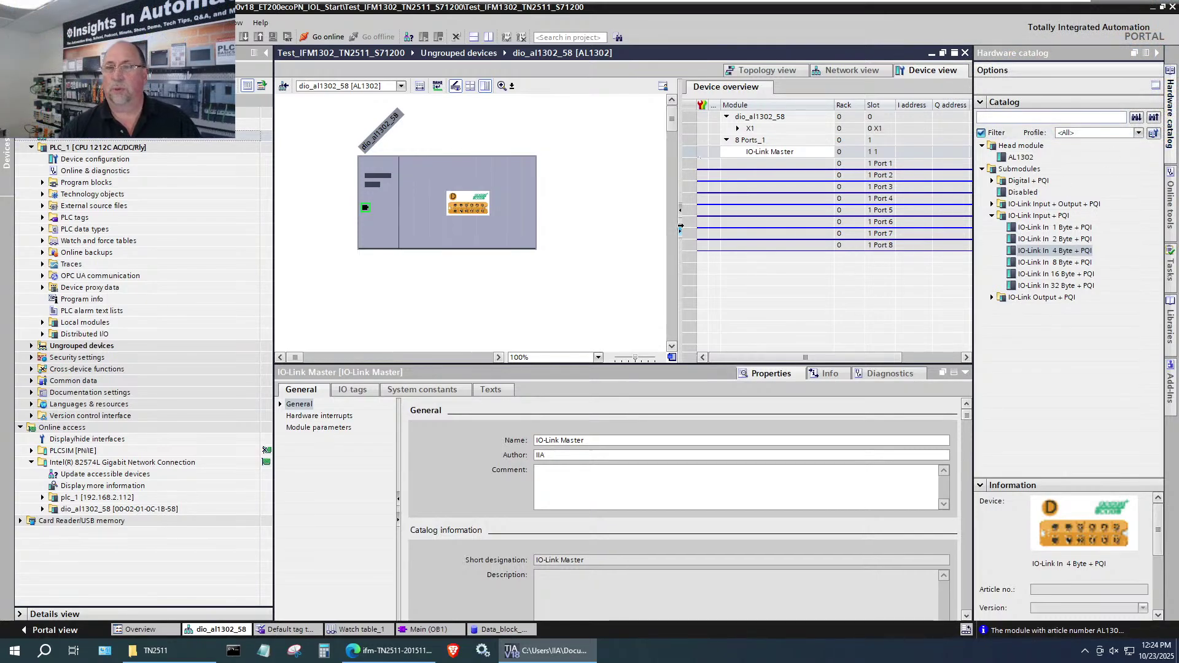
Step: Set the IP address of the AL1302's PROFINET interface to 192.168.2.222
{"action": "left_click", "coordinate": [366, 209]}
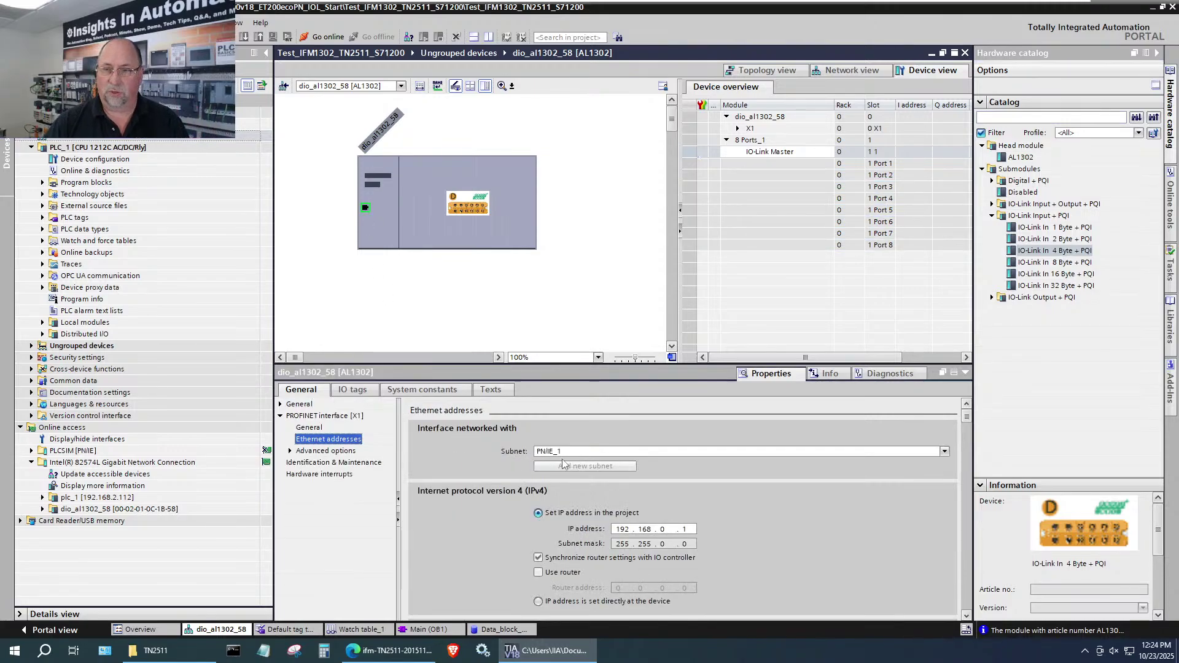
{"action": "left_click", "coordinate": [662, 530]}
{"action": "key", "text": "period"}
{"action": "type", "text": "2"}
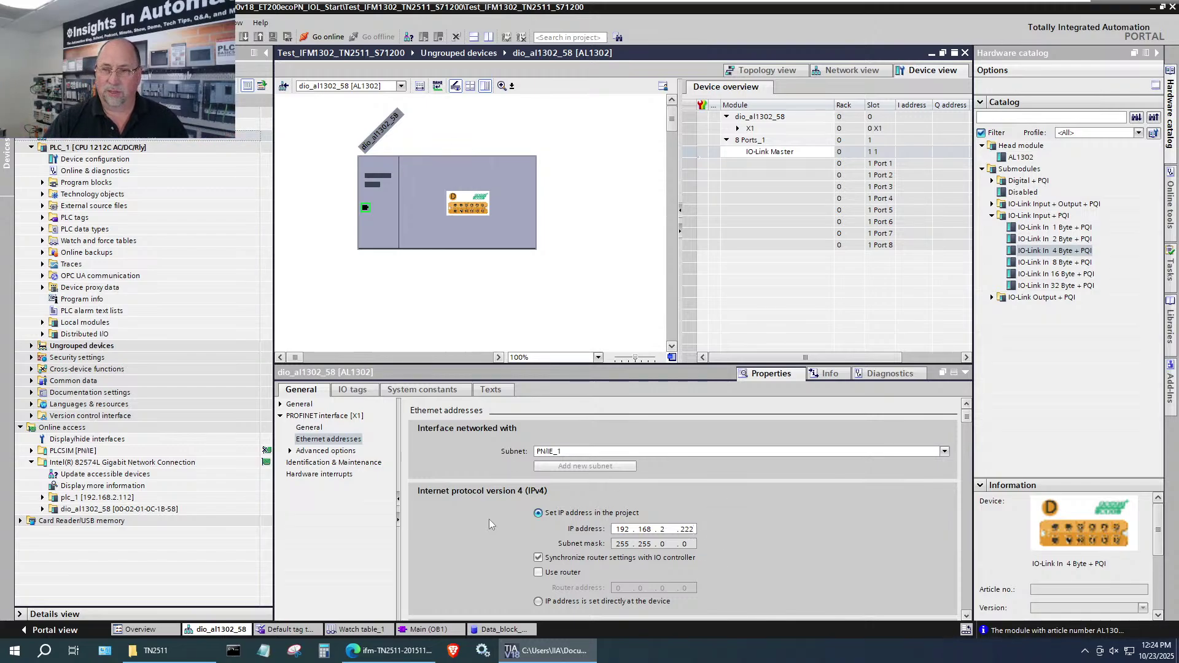
Step: Try turning off automatic PROFINET device name generation for the AL1302, and restore the setting
{"action": "scroll", "coordinate": [507, 522], "scroll_direction": "down", "scroll_amount": 5}
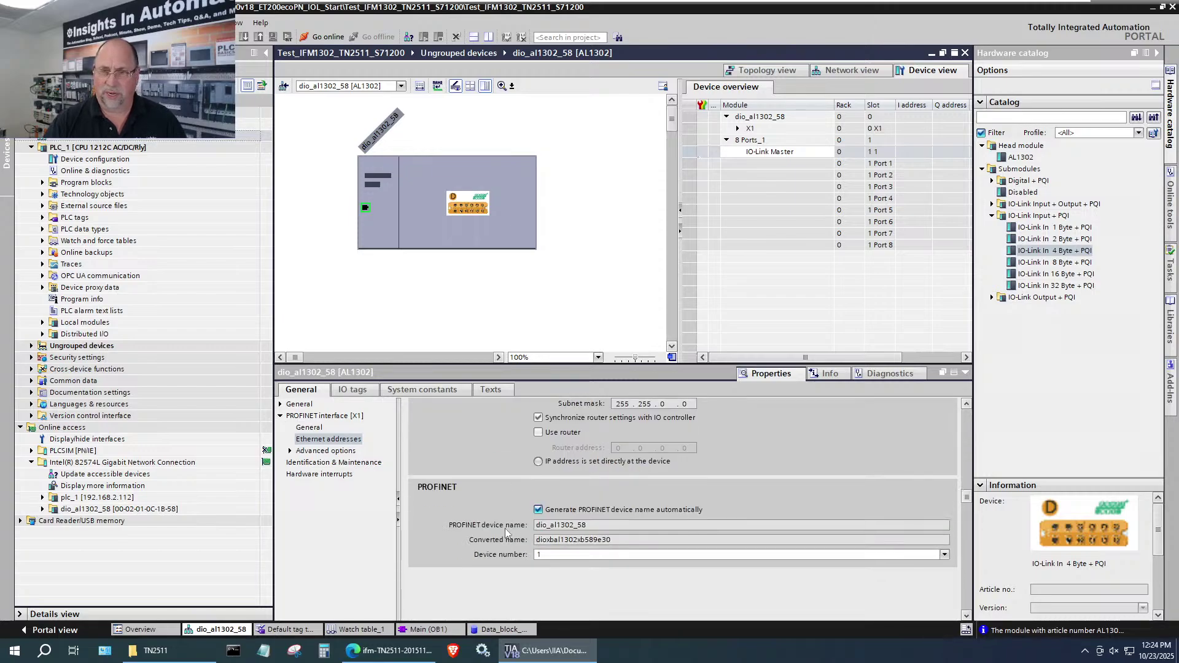
{"action": "left_click", "coordinate": [538, 511]}
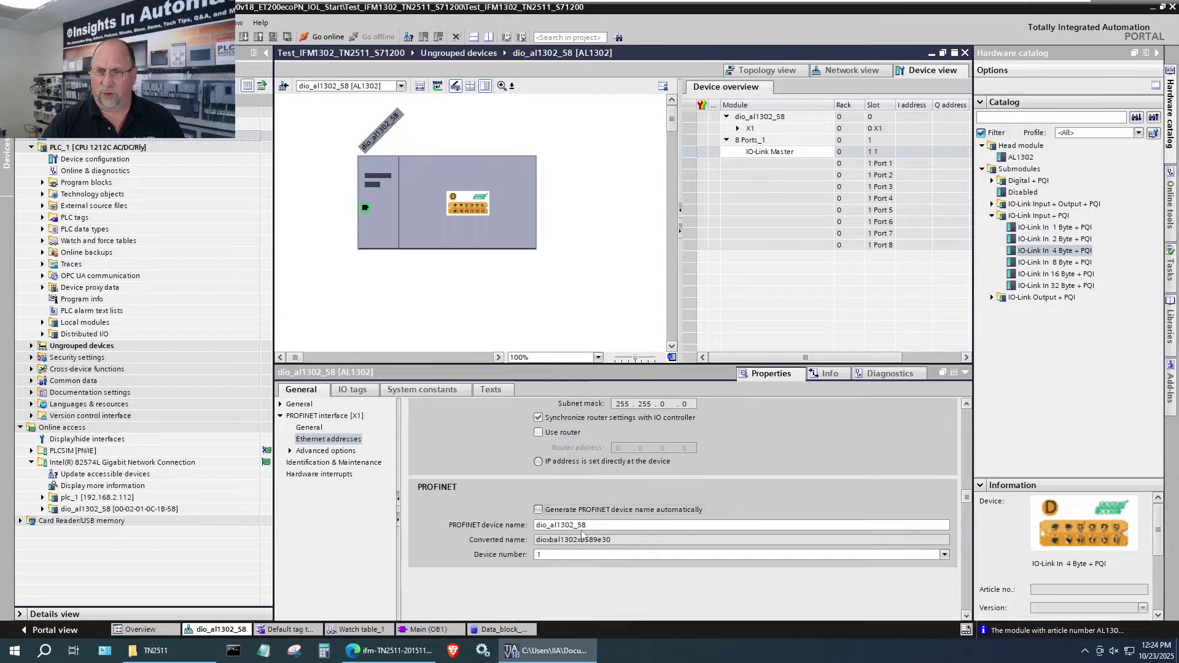
{"action": "left_click", "coordinate": [540, 510]}
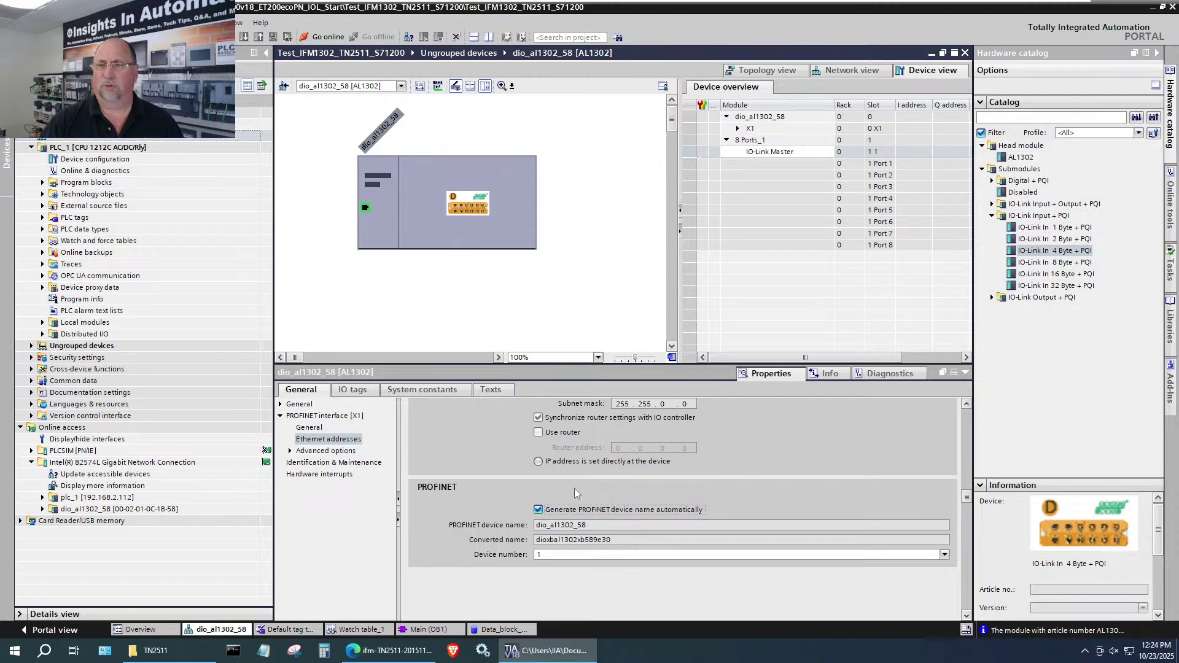
{"action": "scroll", "coordinate": [798, 485], "scroll_direction": "up", "scroll_amount": 3}
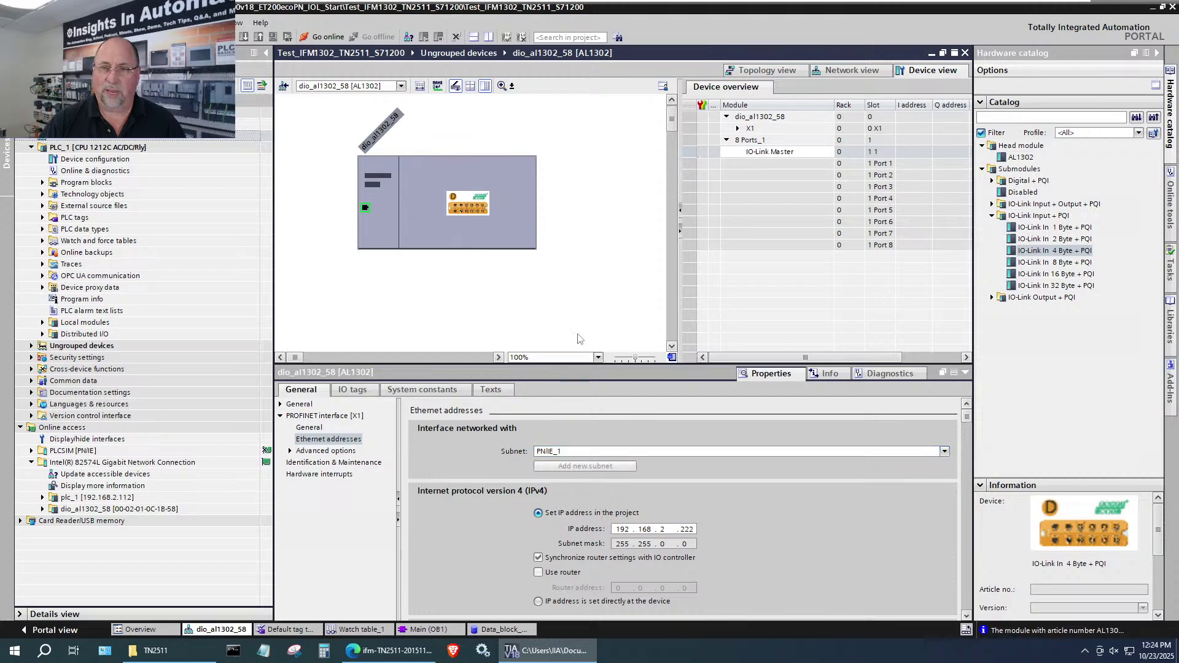
Step: Collapse the properties area and place the Disabled submodule in ports 1, 2, 3, 5, 6, 7 and 8 of the AL1302
{"action": "left_click", "coordinate": [552, 269]}
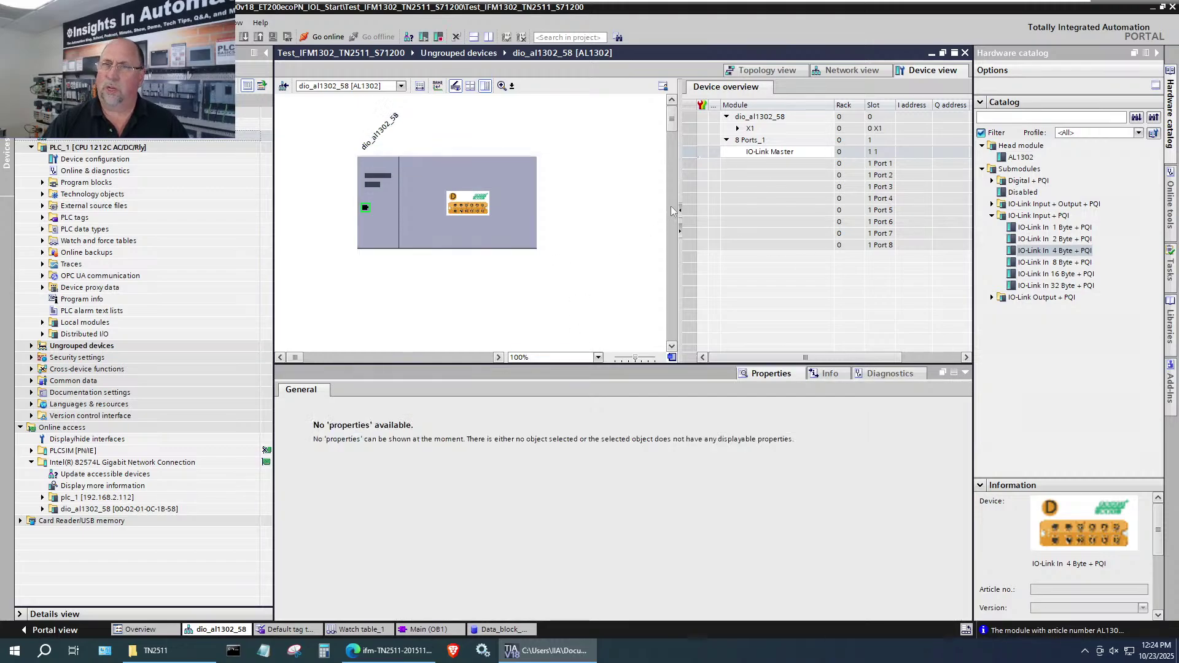
{"action": "left_click", "coordinate": [965, 373]}
{"action": "left_click", "coordinate": [761, 163]}
{"action": "left_click", "coordinate": [761, 174]}
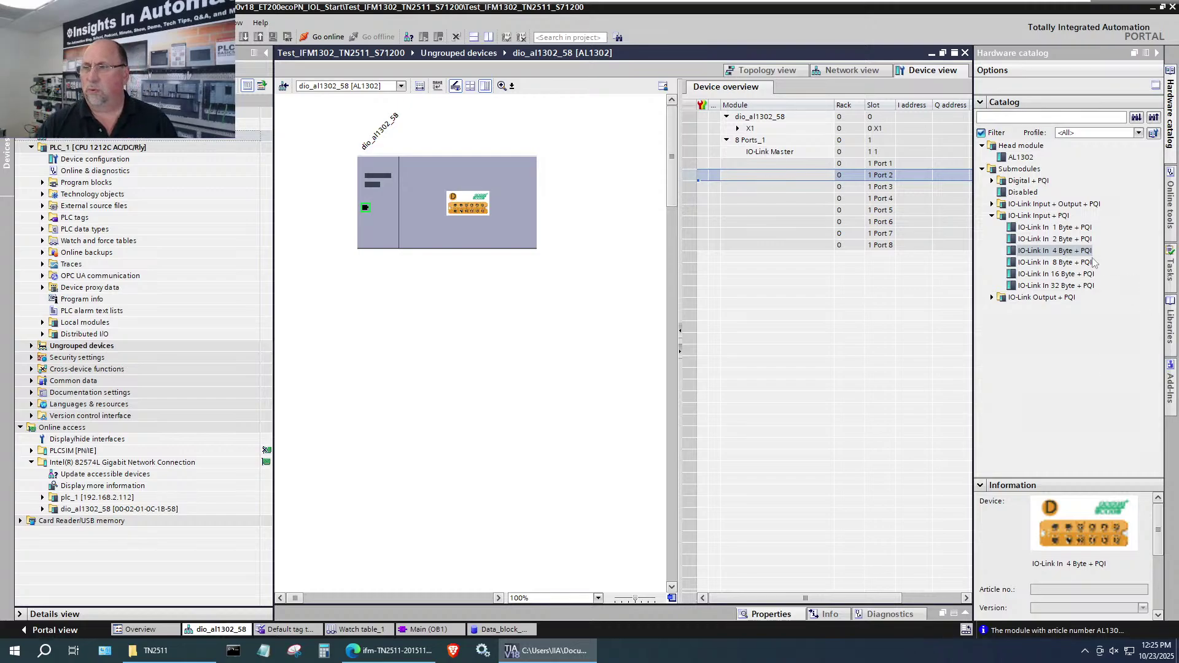
{"action": "left_click_drag", "start_coordinate": [1039, 195], "coordinate": [831, 167]}
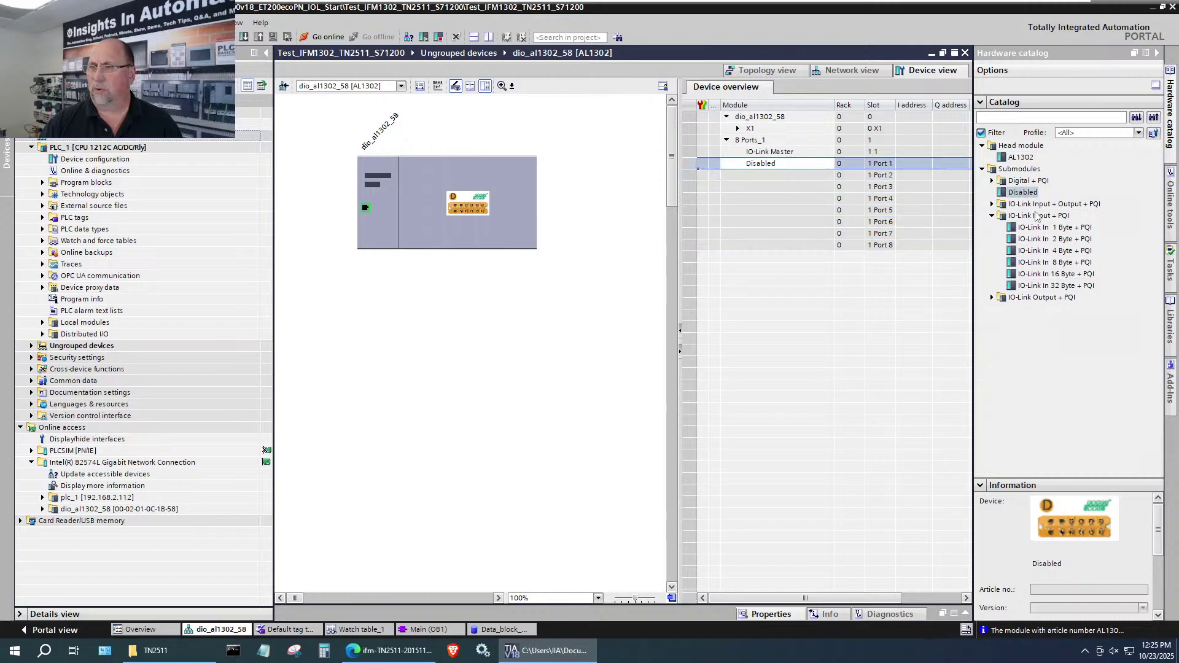
{"action": "left_click_drag", "start_coordinate": [1031, 194], "coordinate": [817, 184]}
{"action": "left_click_drag", "start_coordinate": [1023, 192], "coordinate": [809, 192]}
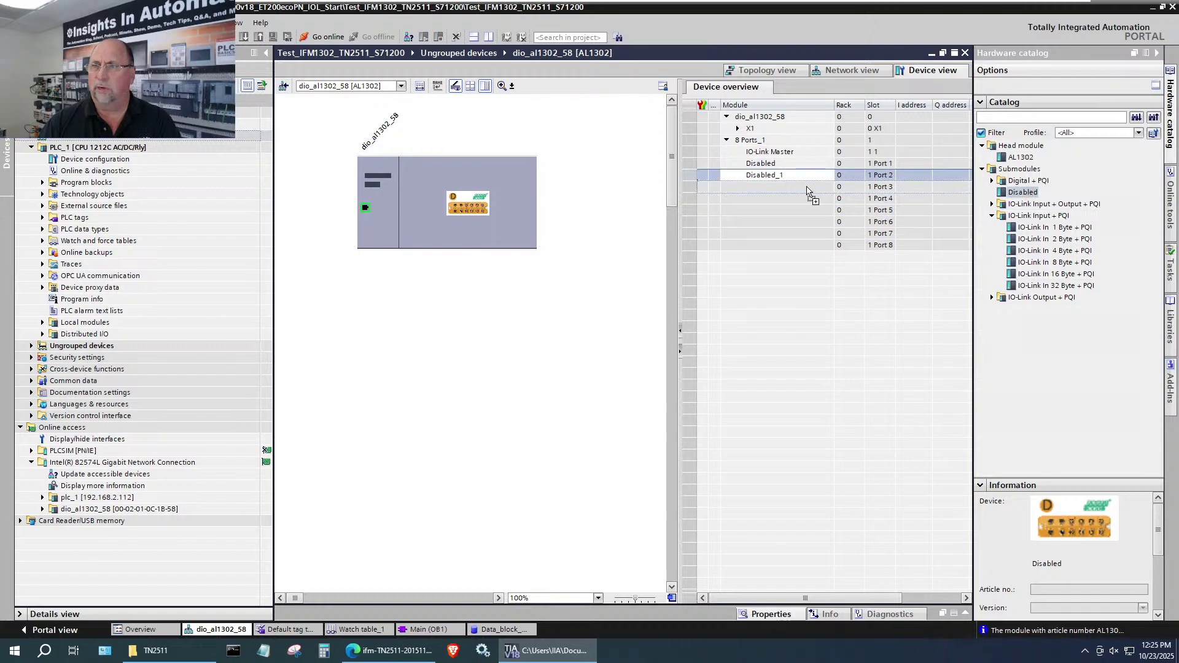
{"action": "left_click_drag", "start_coordinate": [1023, 198], "coordinate": [802, 213]}
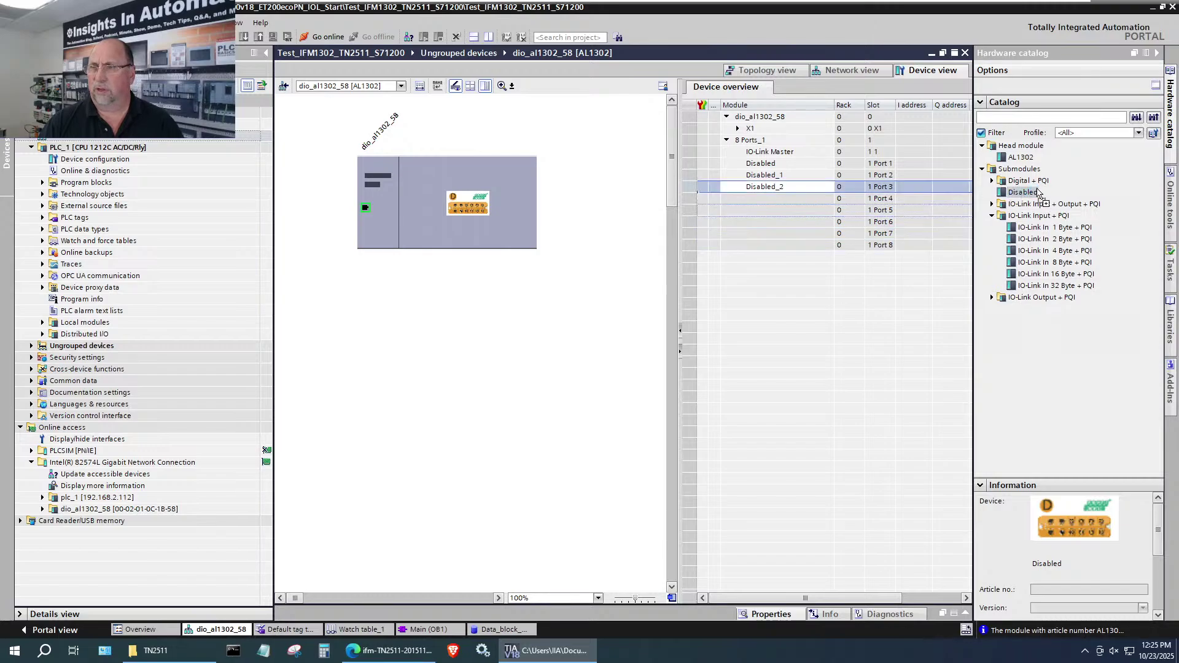
{"action": "left_click_drag", "start_coordinate": [1023, 192], "coordinate": [798, 222]}
{"action": "left_click_drag", "start_coordinate": [1022, 192], "coordinate": [828, 258]}
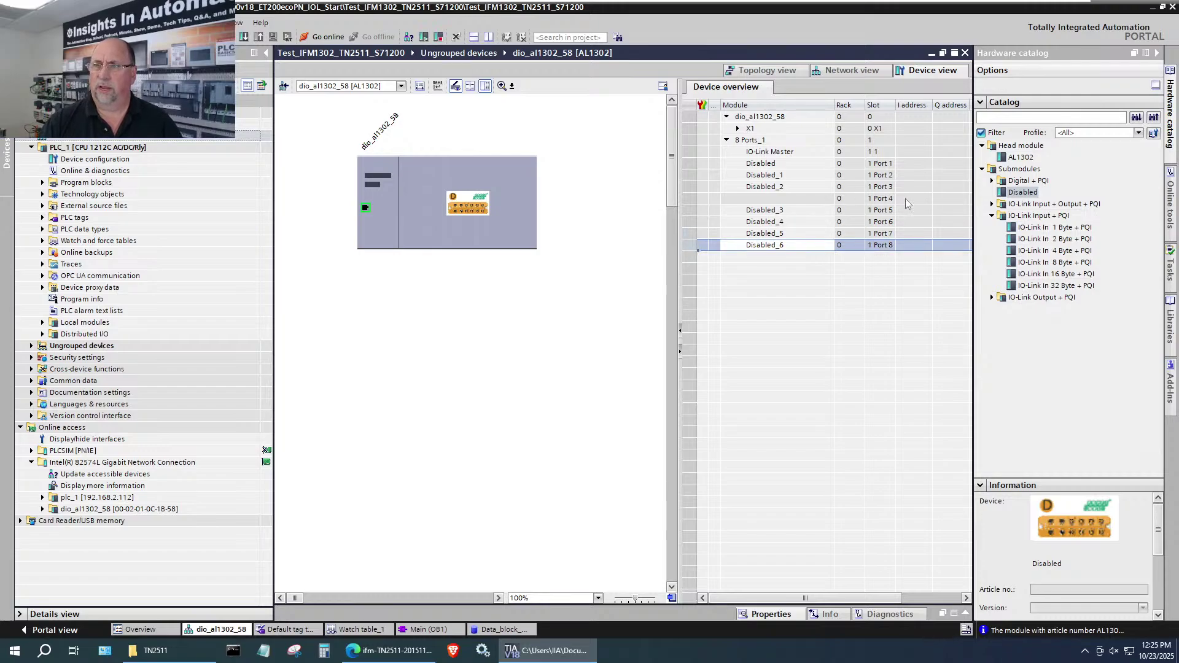
Step: Check the process data length in the TN2511 IODD PDF and place an IO-Link In 2 Byte + PQI submodule in Port 4
{"action": "left_click", "coordinate": [812, 201]}
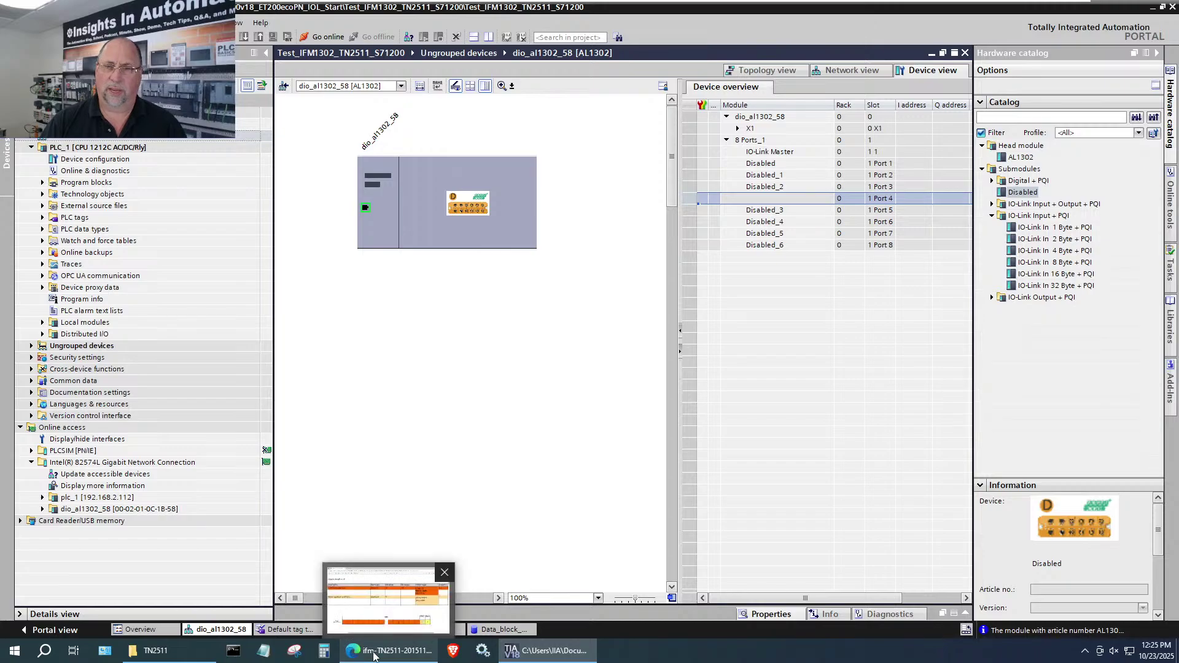
{"action": "left_click", "coordinate": [367, 659]}
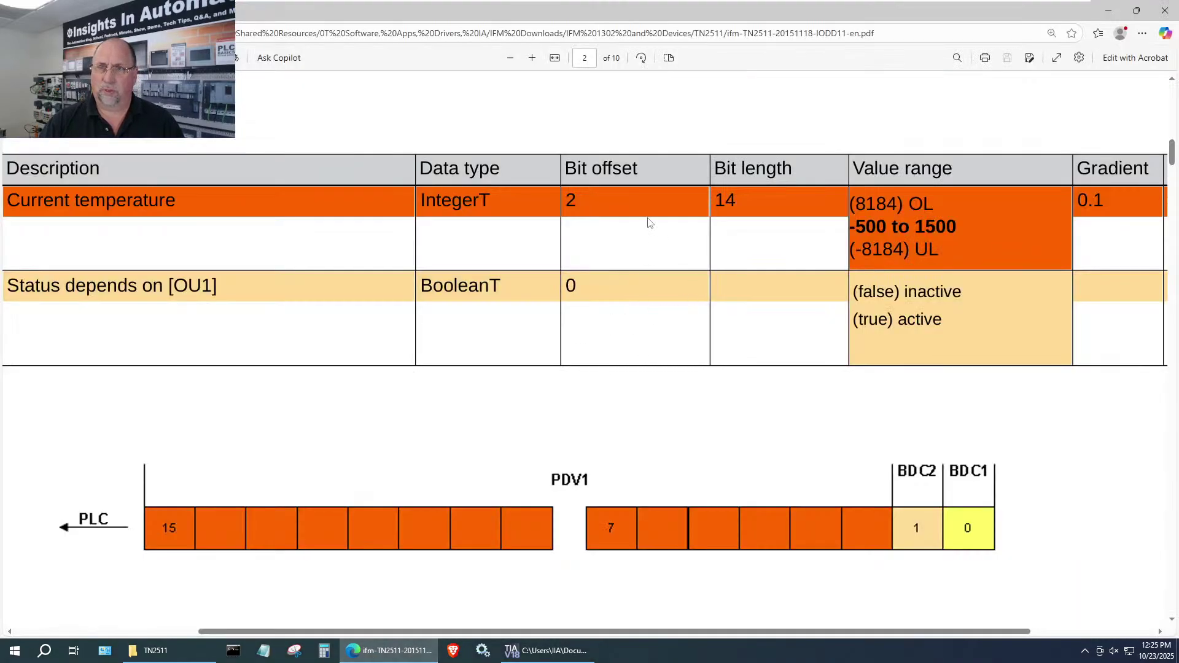
{"action": "scroll", "coordinate": [759, 330], "scroll_direction": "down", "scroll_amount": 1}
{"action": "scroll", "coordinate": [758, 330], "scroll_direction": "up", "scroll_amount": 1}
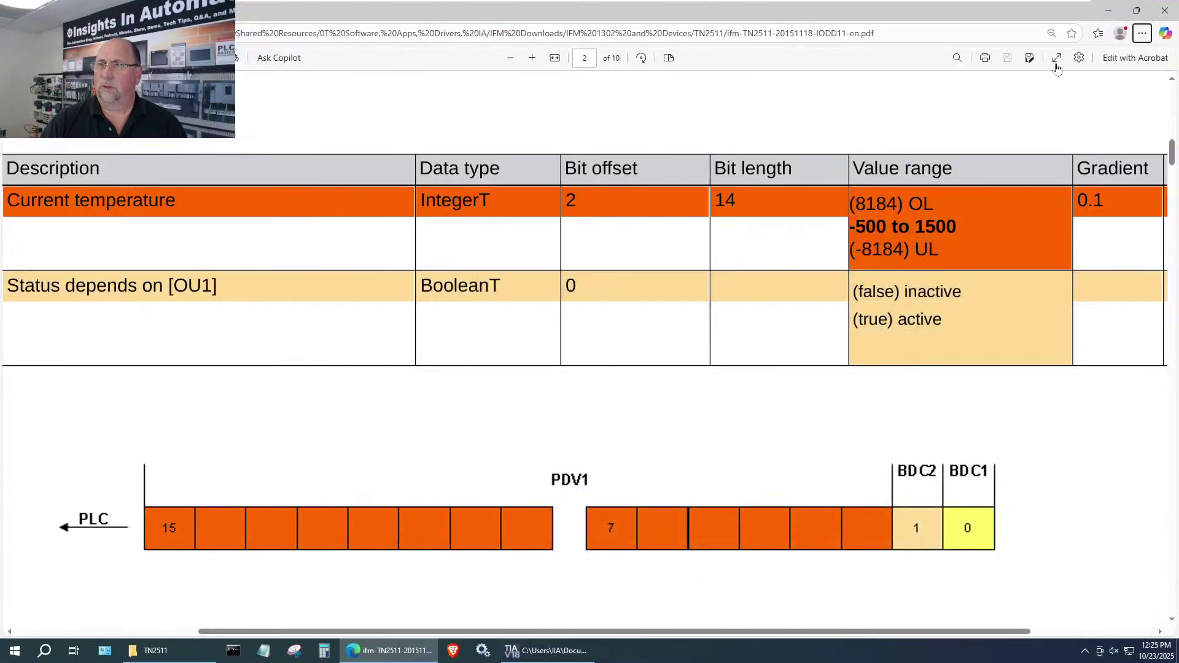
{"action": "left_click", "coordinate": [1108, 10]}
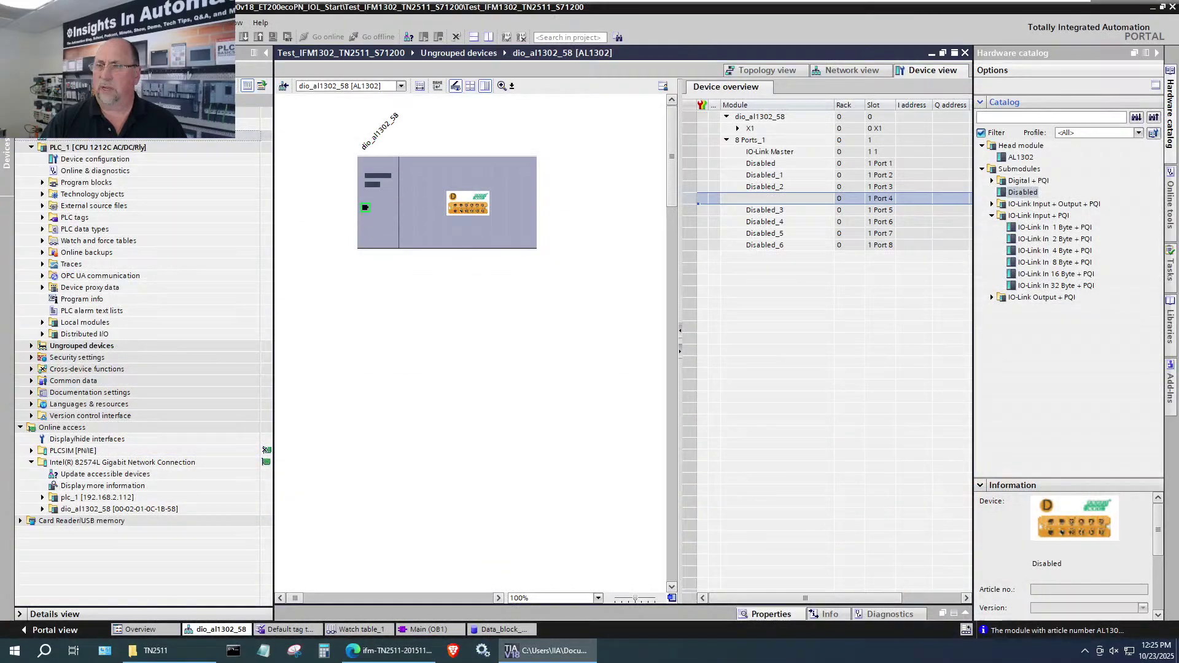
{"action": "left_click", "coordinate": [1038, 240]}
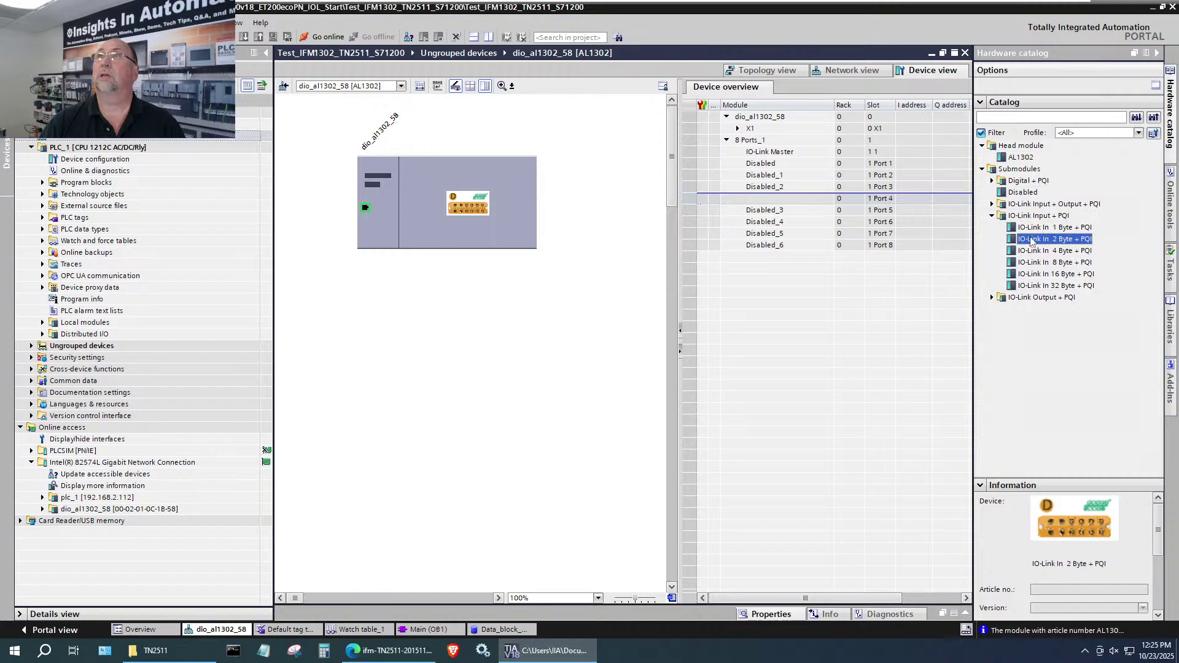
{"action": "left_click_drag", "start_coordinate": [1031, 242], "coordinate": [791, 206]}
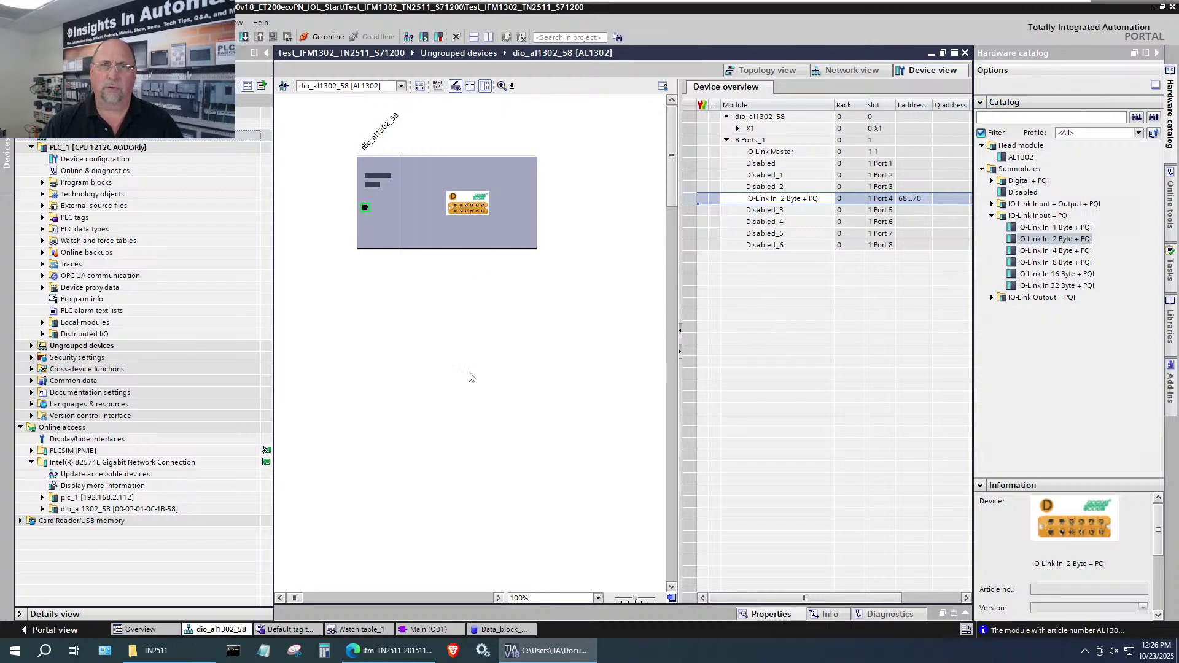
Step: Save the project as Test_IFM1302_TN2511_S71200, overwriting the existing project
{"action": "left_click", "coordinate": [202, 123]}
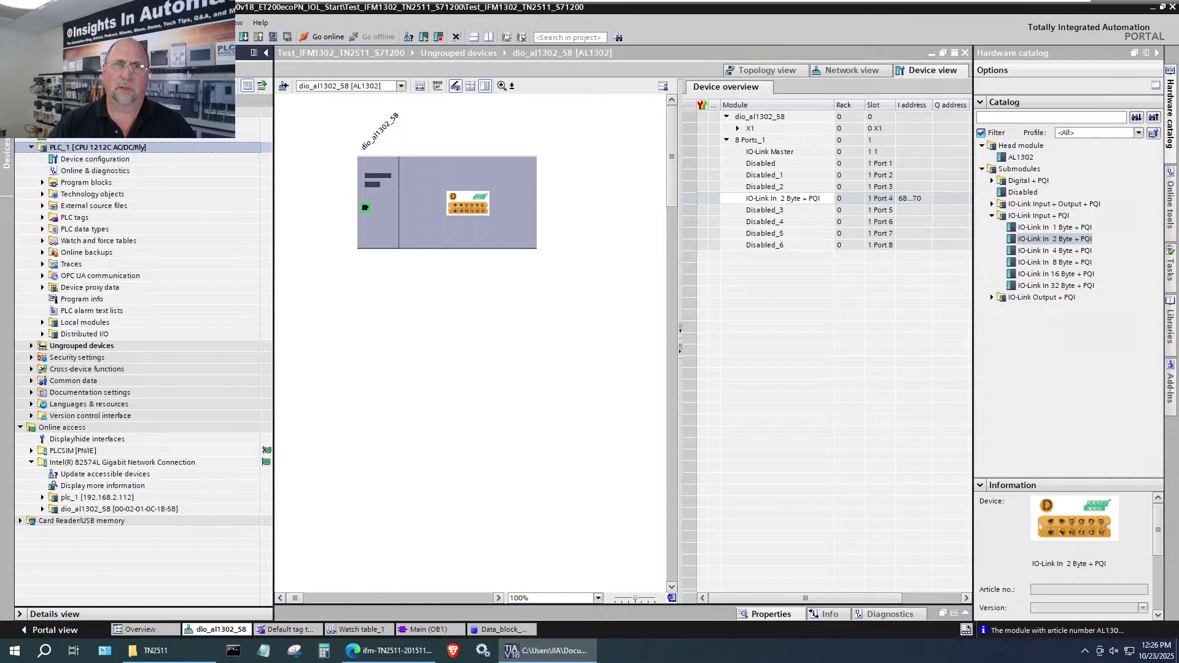
{"action": "key", "text": "alt+p"}
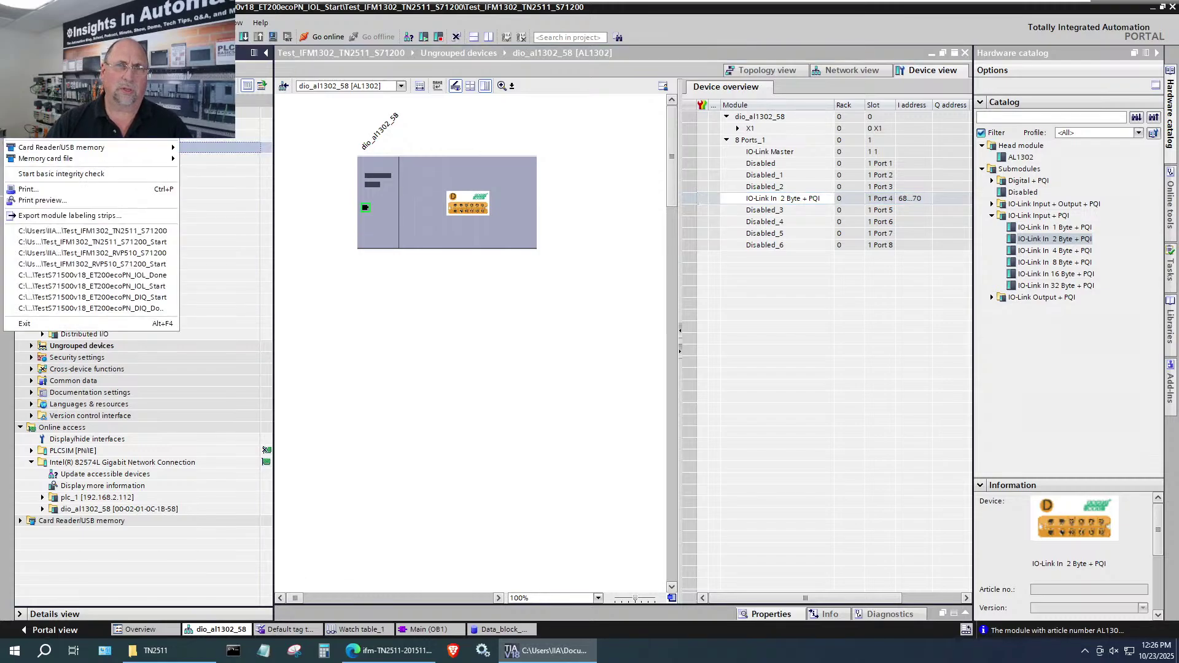
{"action": "key", "text": "a"}
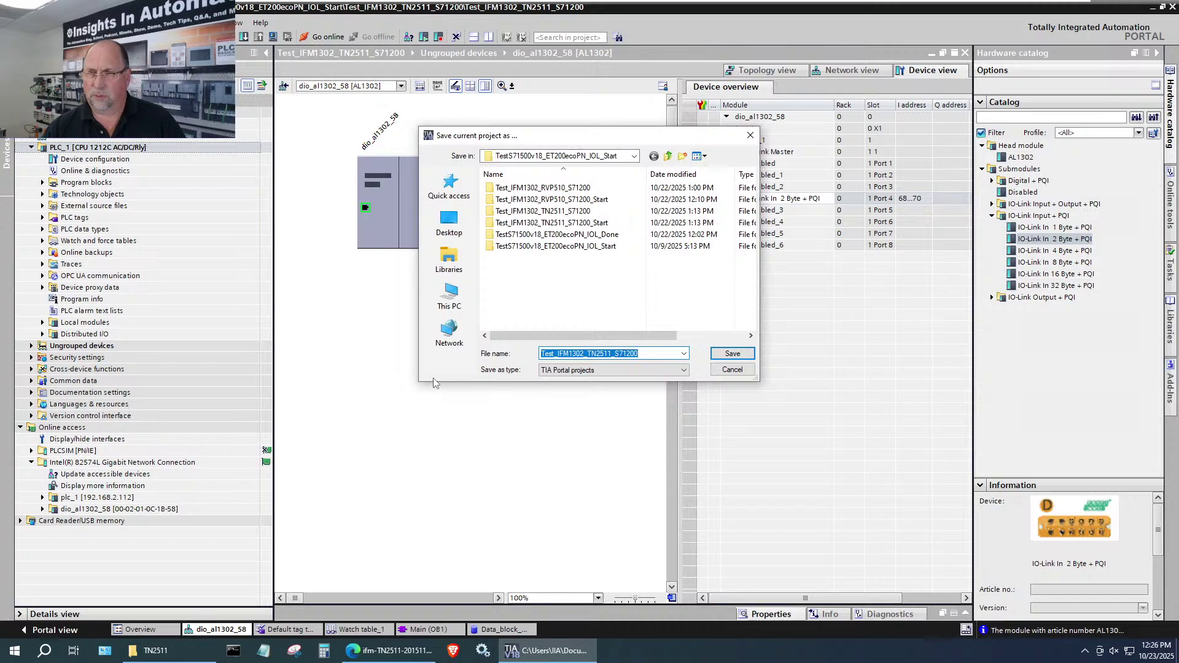
{"action": "left_click", "coordinate": [728, 354]}
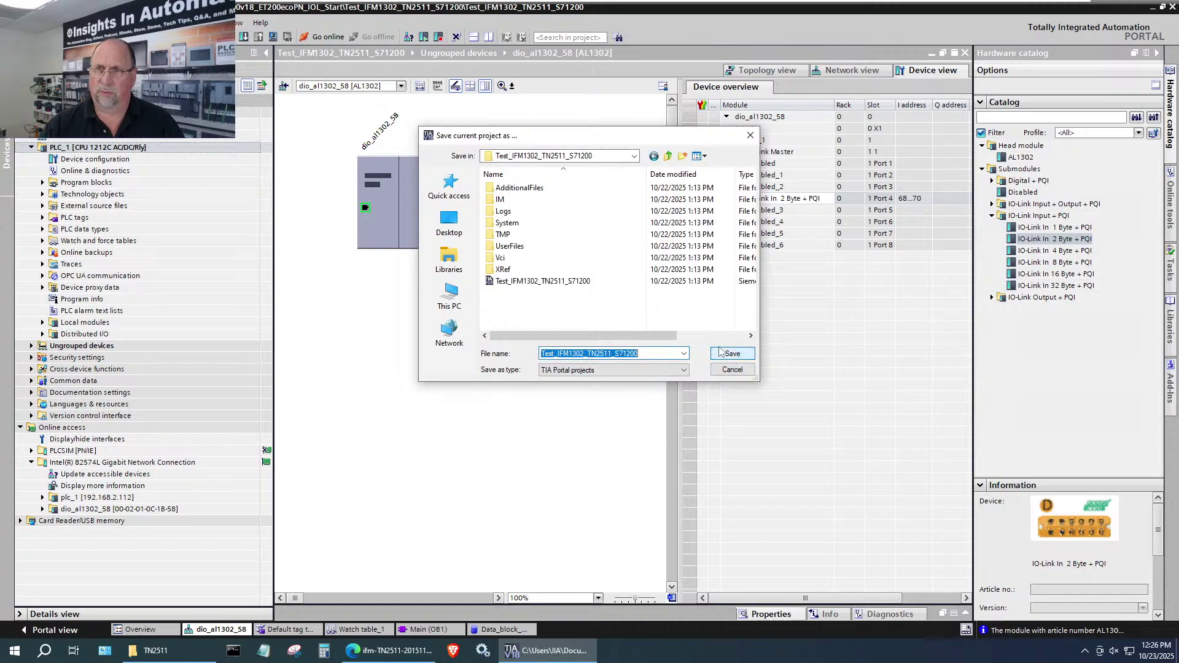
{"action": "left_click", "coordinate": [727, 354]}
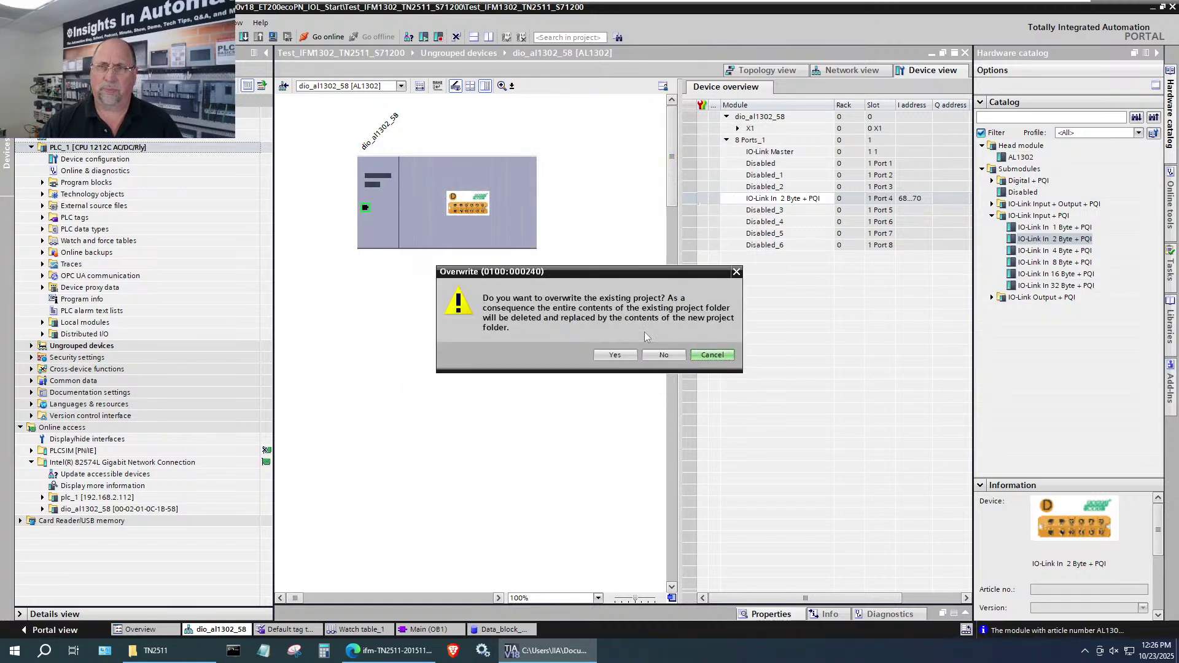
{"action": "left_click", "coordinate": [612, 356]}
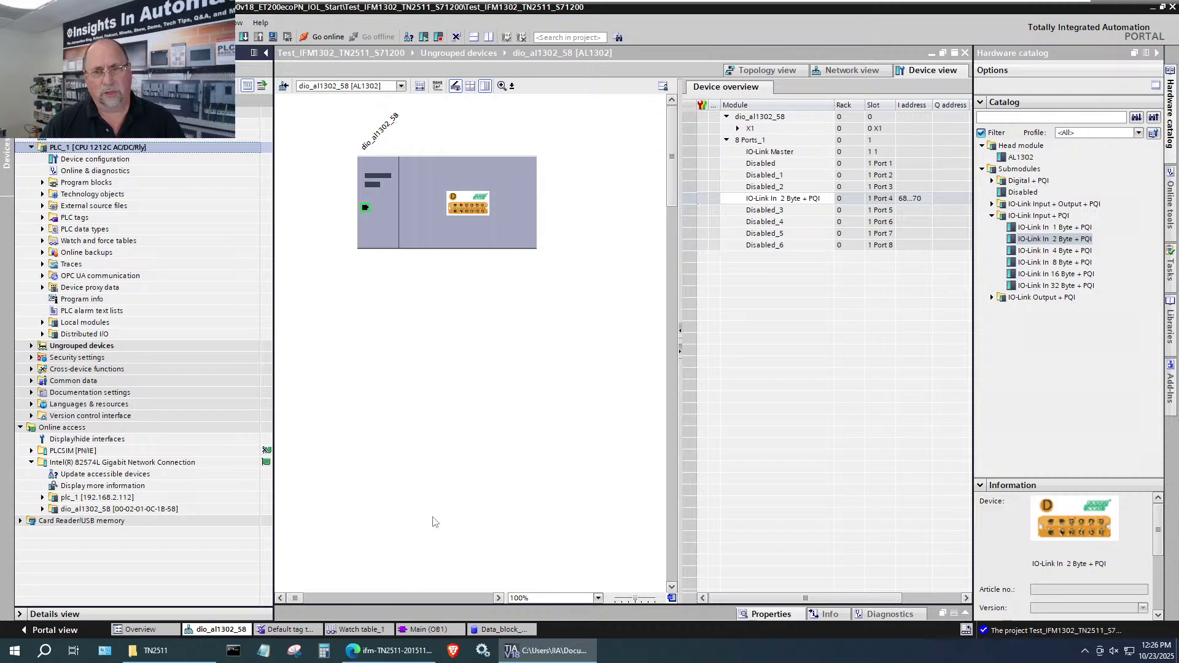
Step: Compile PLC_1, and check the I address of the Port 4 submodule in the AL1302's device overview
{"action": "left_click", "coordinate": [418, 207]}
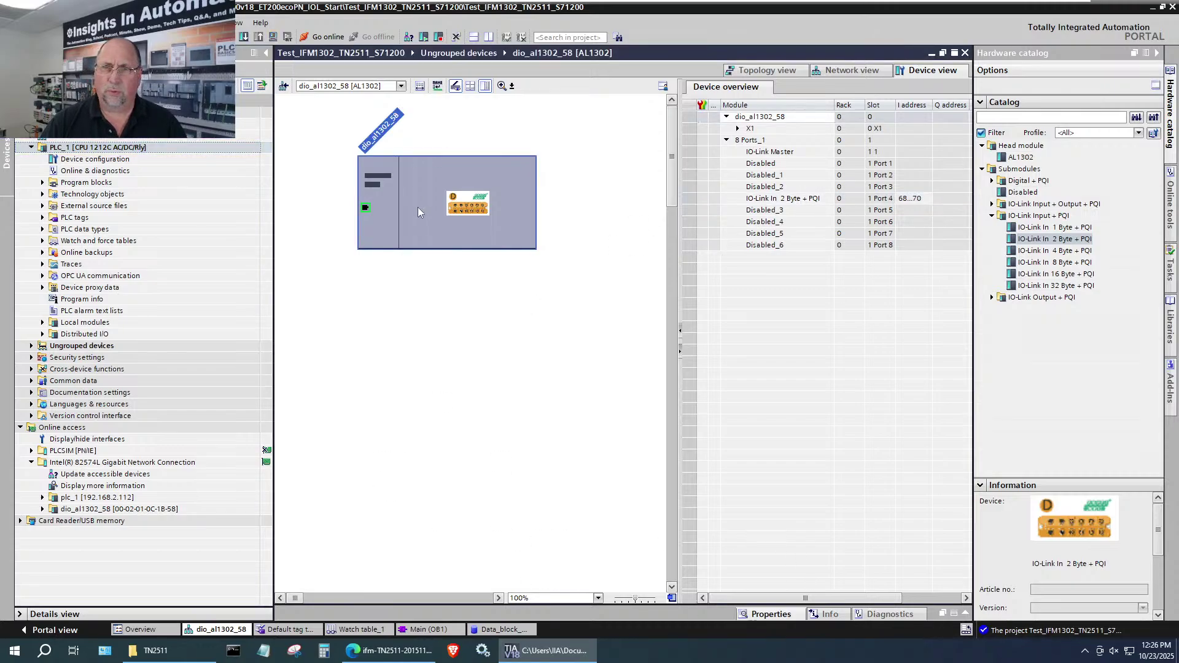
{"action": "double_click", "coordinate": [387, 225]}
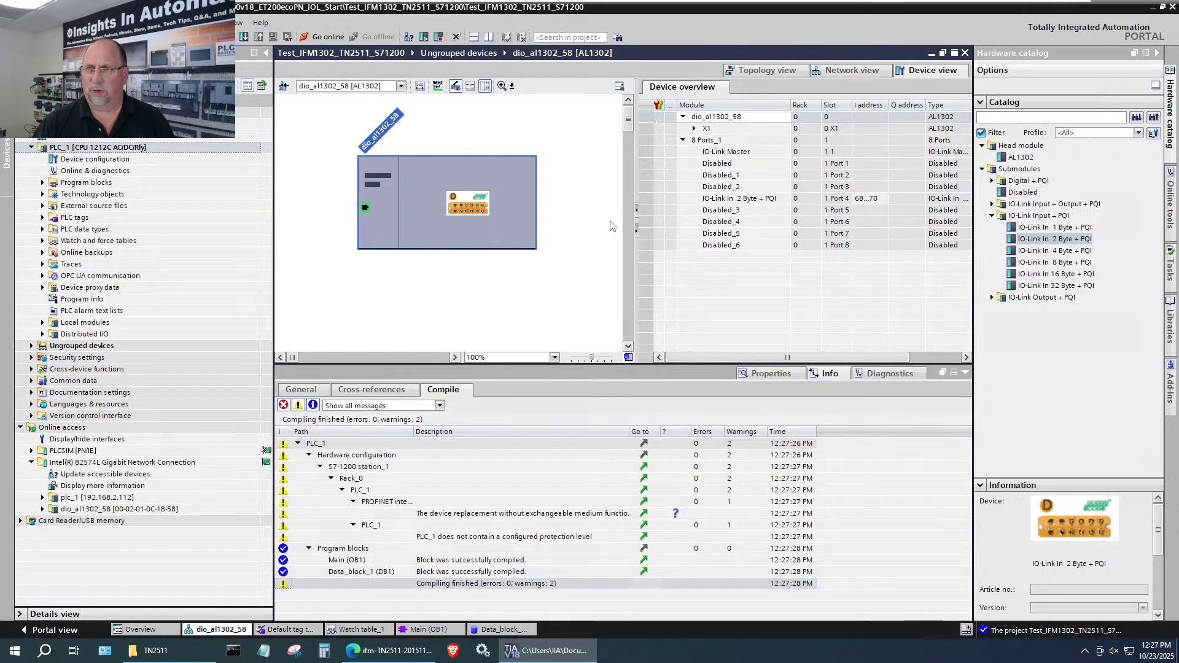
{"action": "left_click_drag", "start_coordinate": [635, 259], "coordinate": [588, 259]}
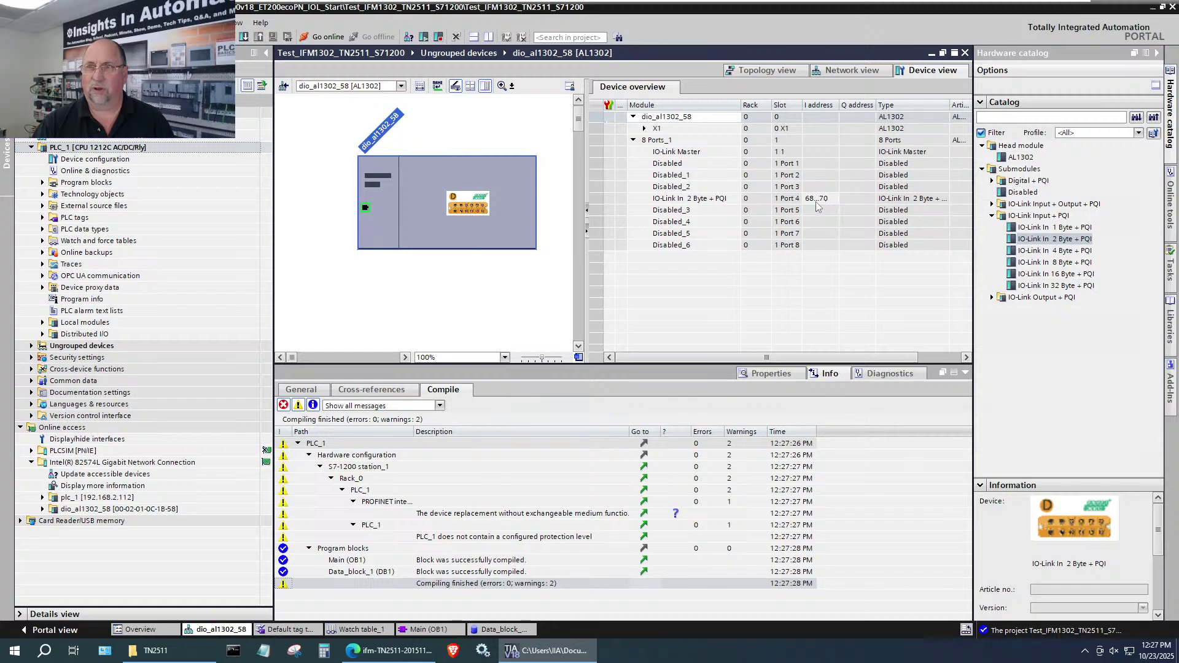
{"action": "left_click", "coordinate": [593, 200]}
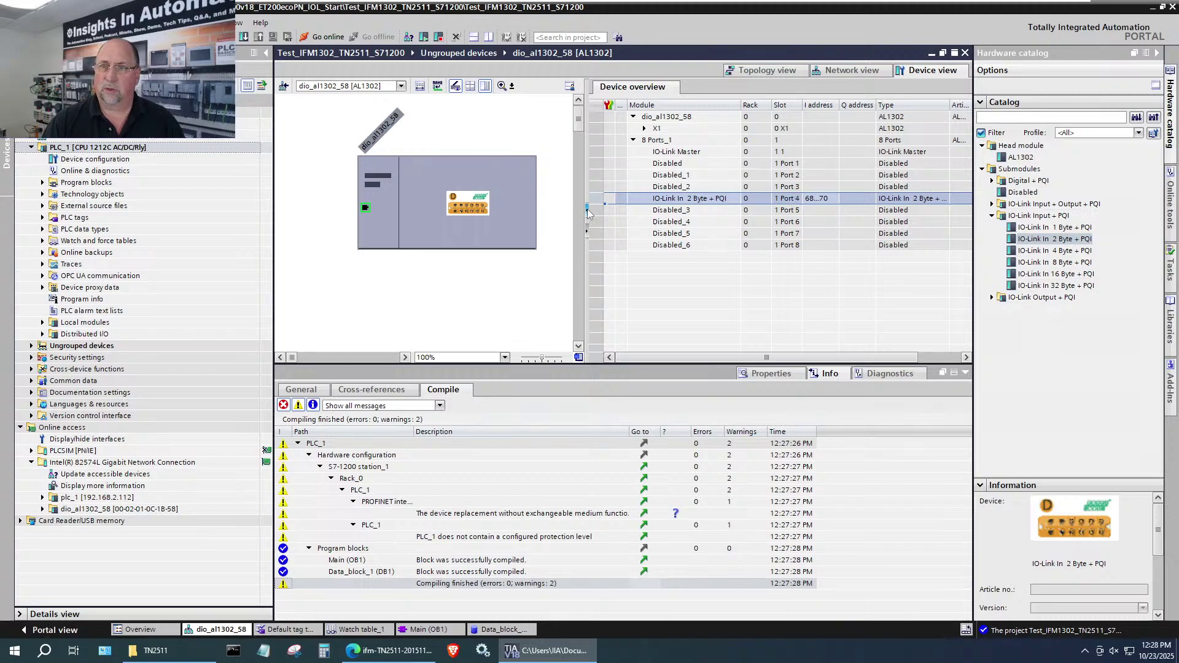
{"action": "left_click", "coordinate": [587, 232]}
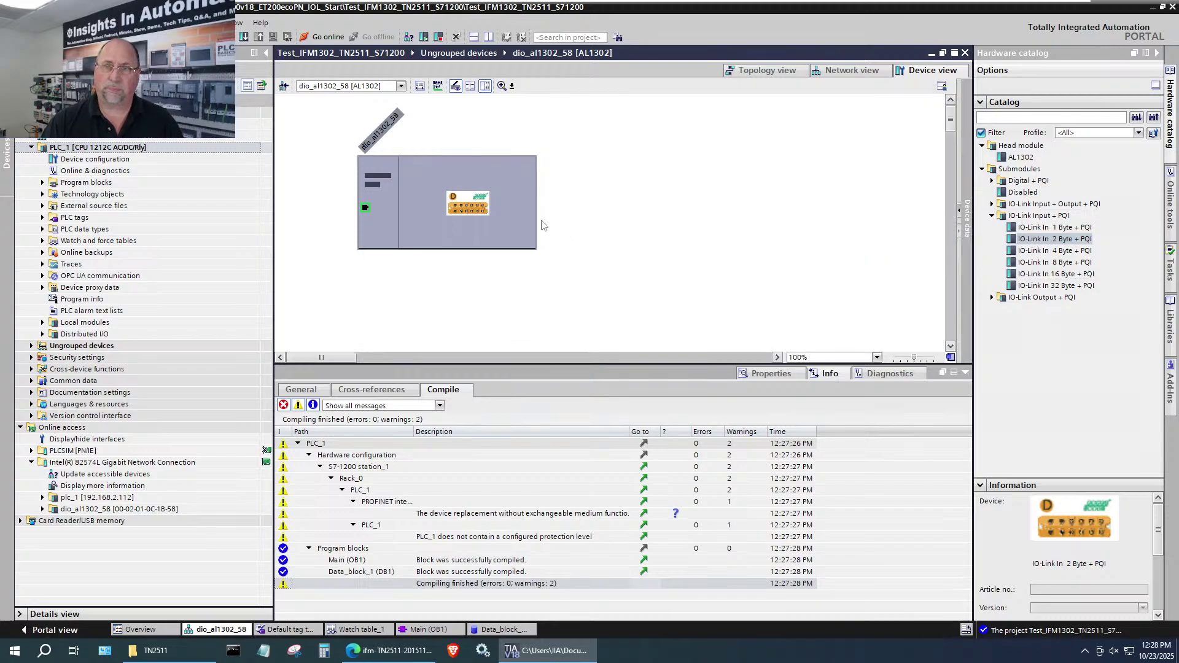
Step: Review the Main [OB1] program and the tags of Data_block_1 [DB1] in PLC_1's program blocks
{"action": "left_click", "coordinate": [70, 148]}
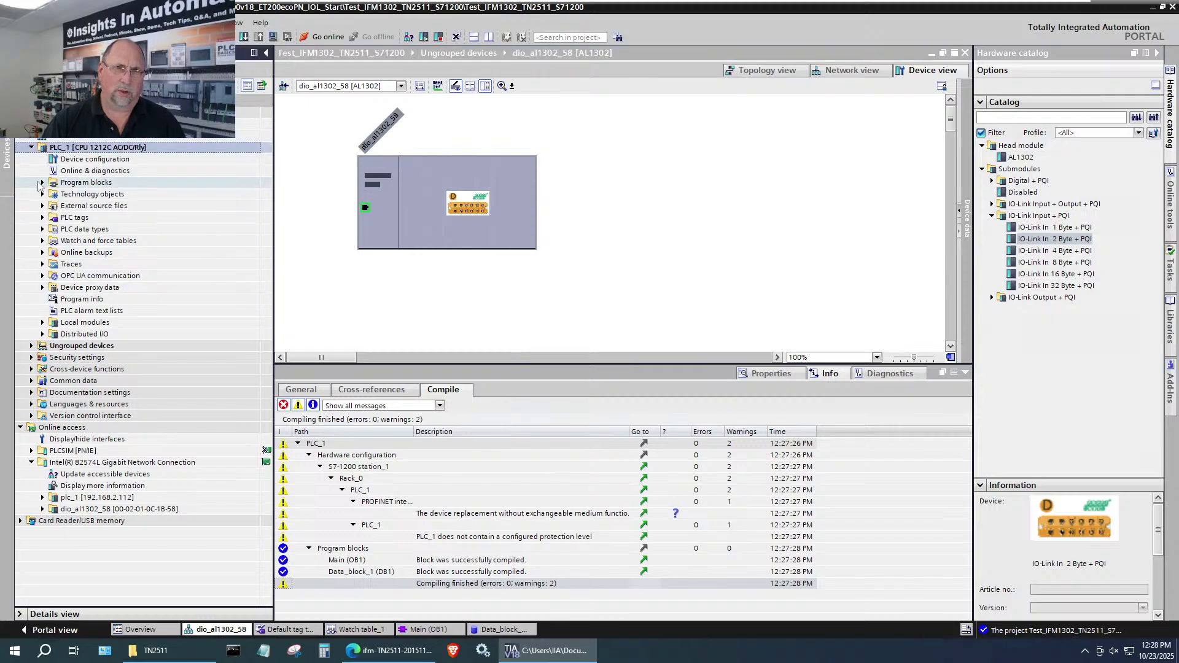
{"action": "left_click", "coordinate": [40, 184]}
{"action": "left_click", "coordinate": [43, 183]}
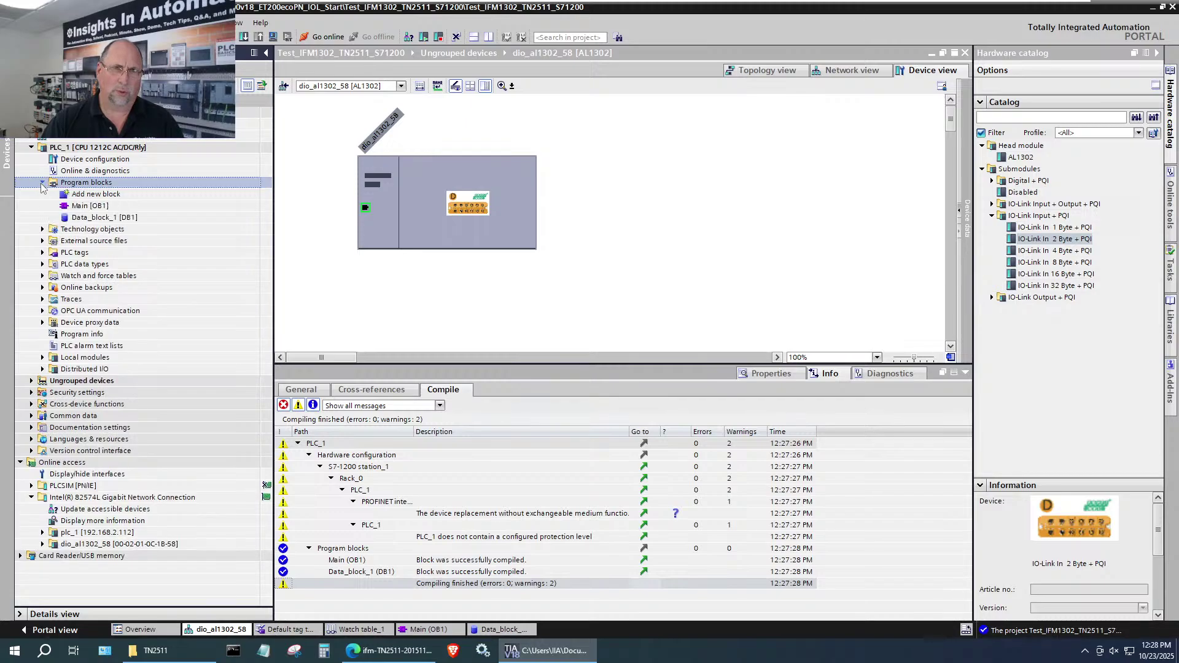
{"action": "double_click", "coordinate": [71, 206]}
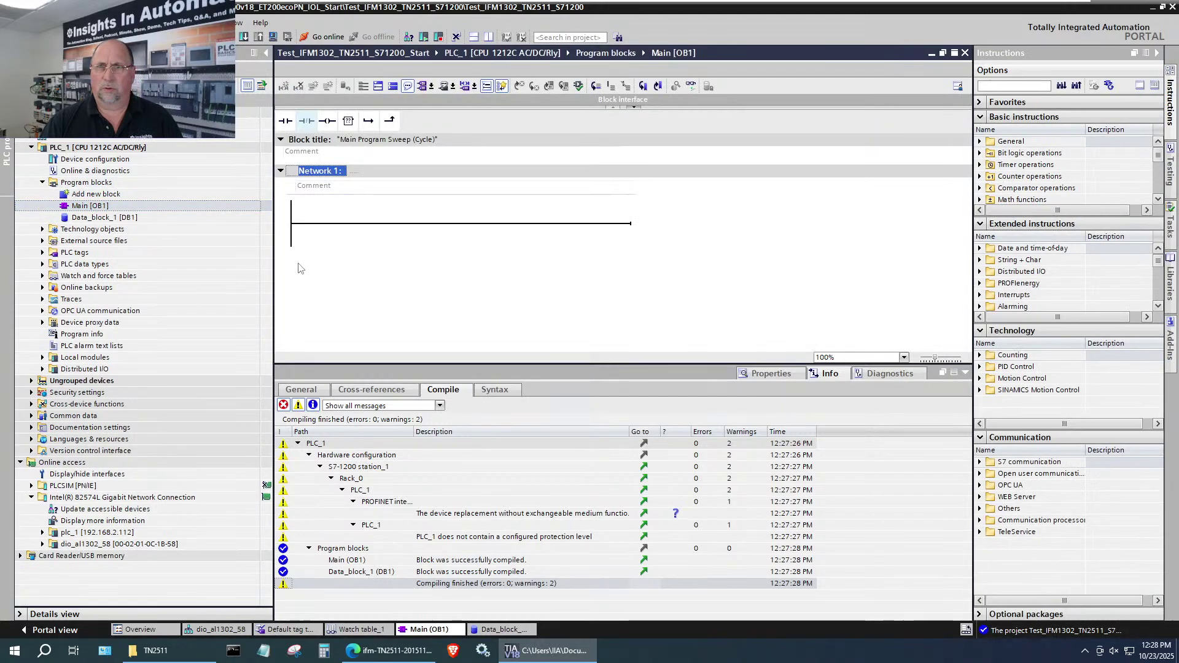
{"action": "left_click", "coordinate": [72, 219]}
{"action": "double_click", "coordinate": [72, 219]}
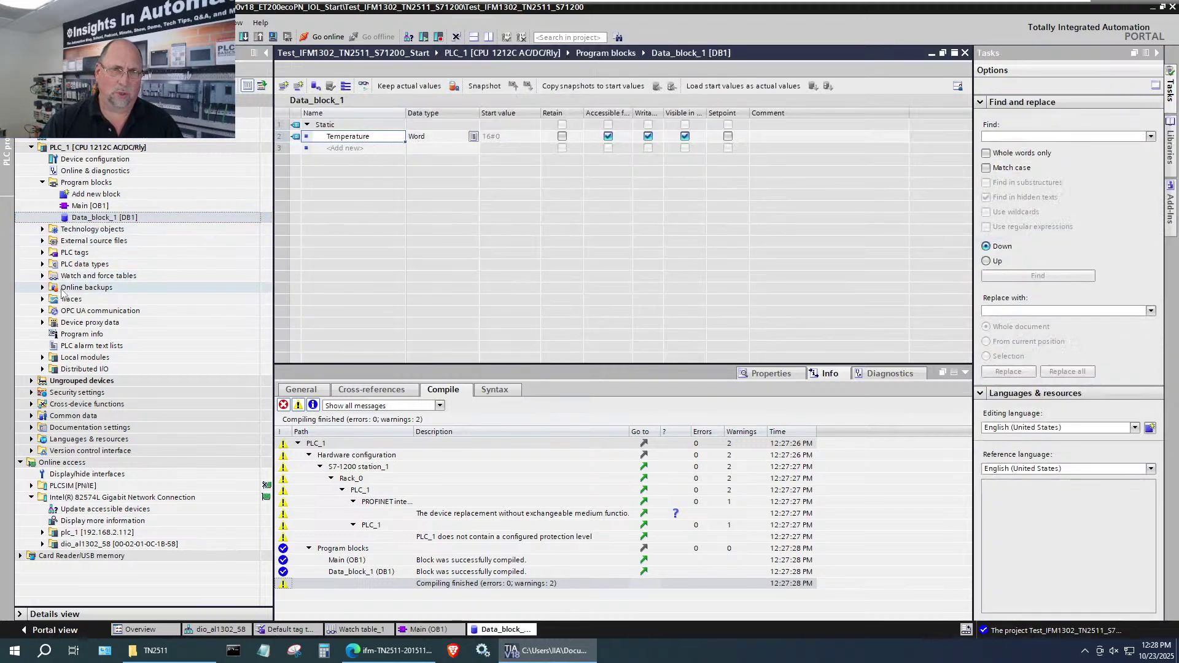
Step: Examine the names, data types and addresses of the TN2511 input tags in the Default tag table
{"action": "left_click", "coordinate": [44, 268]}
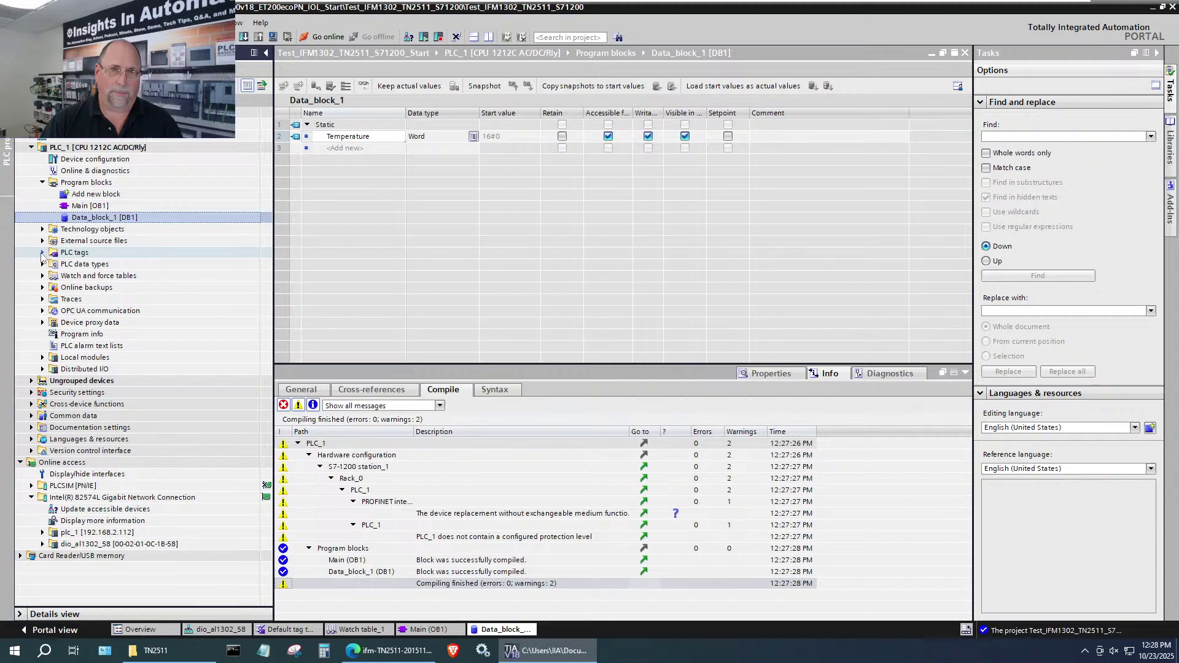
{"action": "left_click", "coordinate": [42, 253]}
{"action": "double_click", "coordinate": [127, 288]}
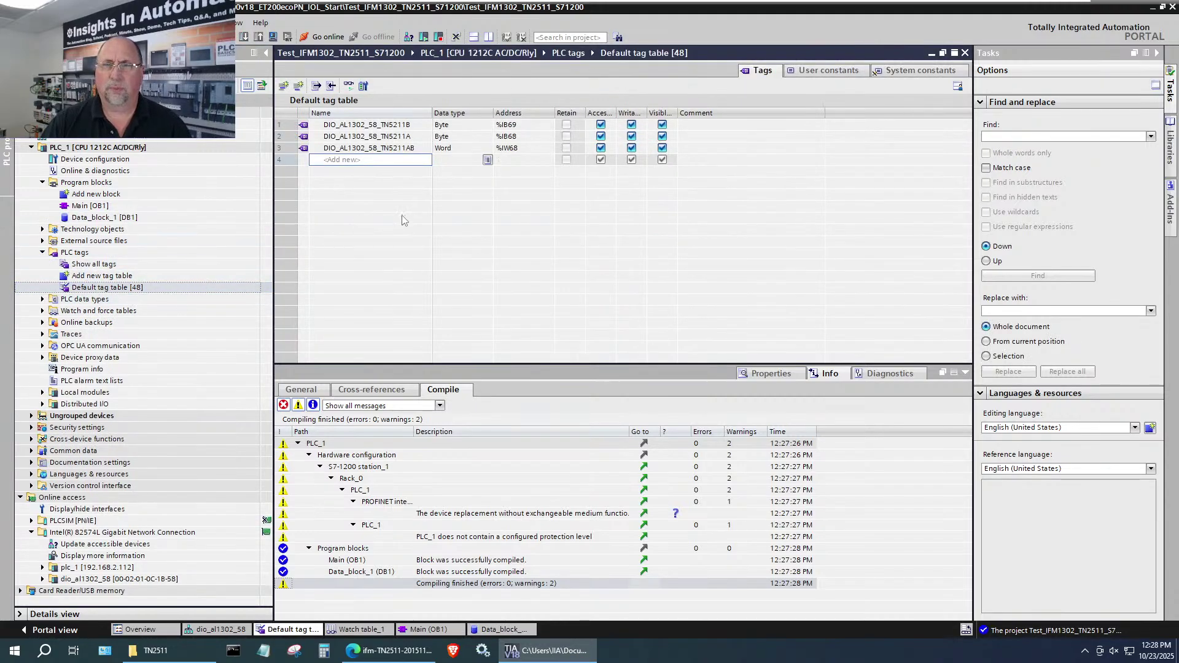
{"action": "left_click", "coordinate": [417, 138]}
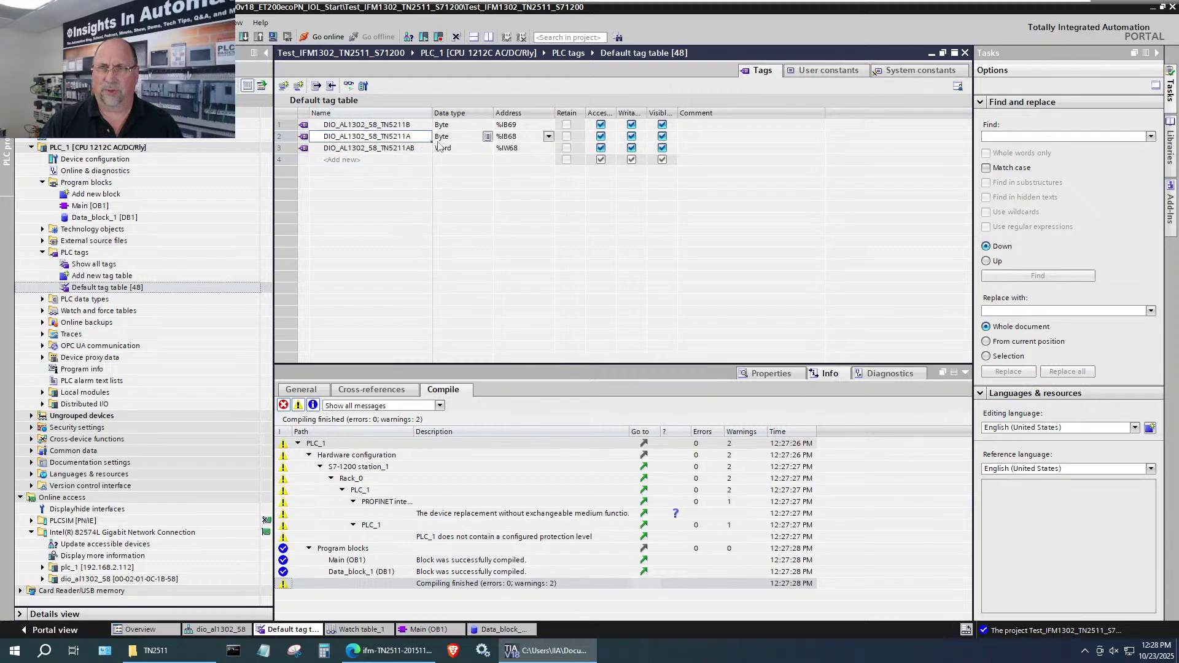
{"action": "left_click", "coordinate": [527, 125]}
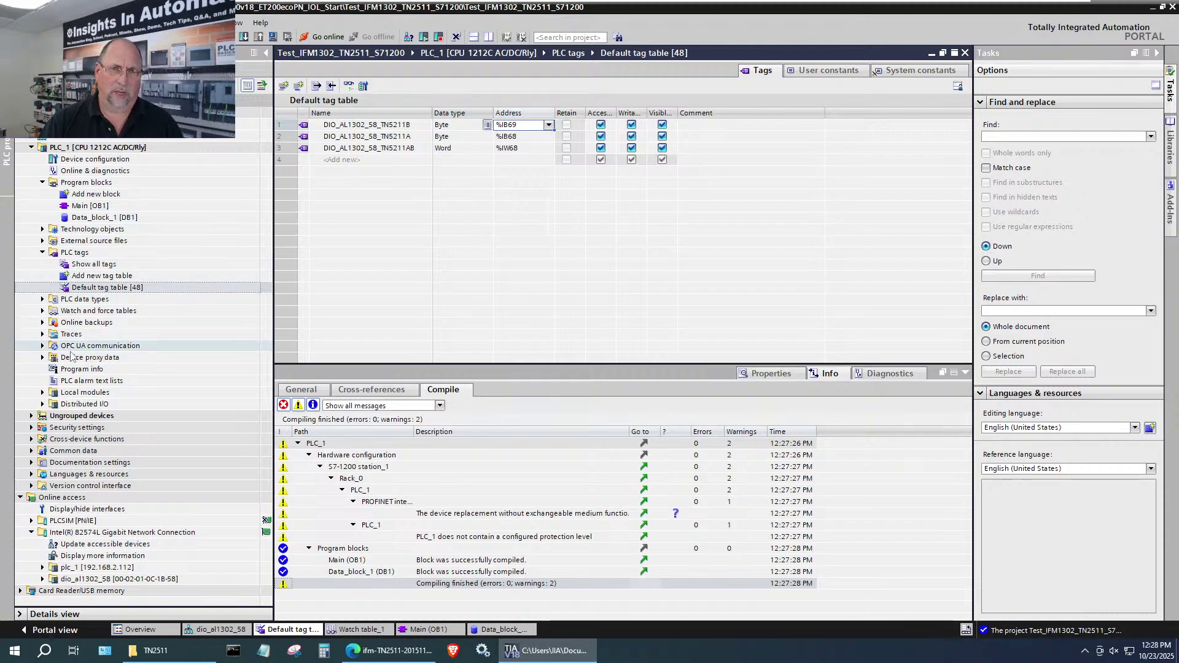
Step: Open Watch table_1 from PLC_1's watch and force tables to review its sensor and temperature tags
{"action": "left_click", "coordinate": [43, 311]}
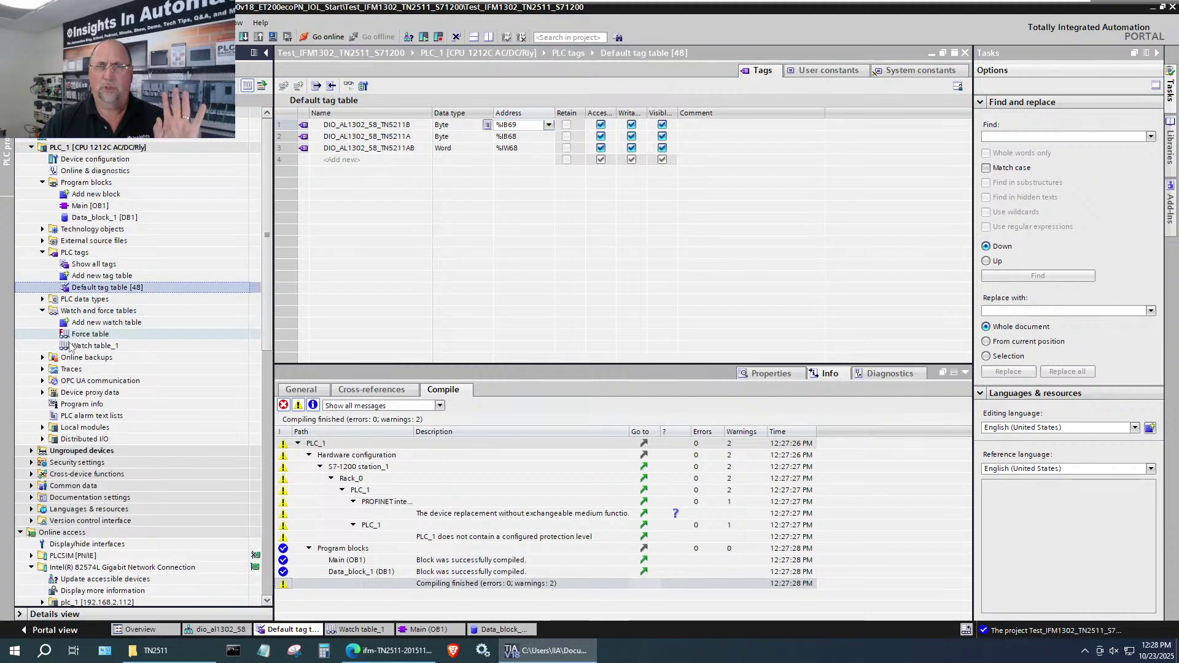
{"action": "left_click", "coordinate": [92, 345]}
{"action": "key", "text": "F2"}
{"action": "key", "text": "Return"}
{"action": "double_click", "coordinate": [67, 346]}
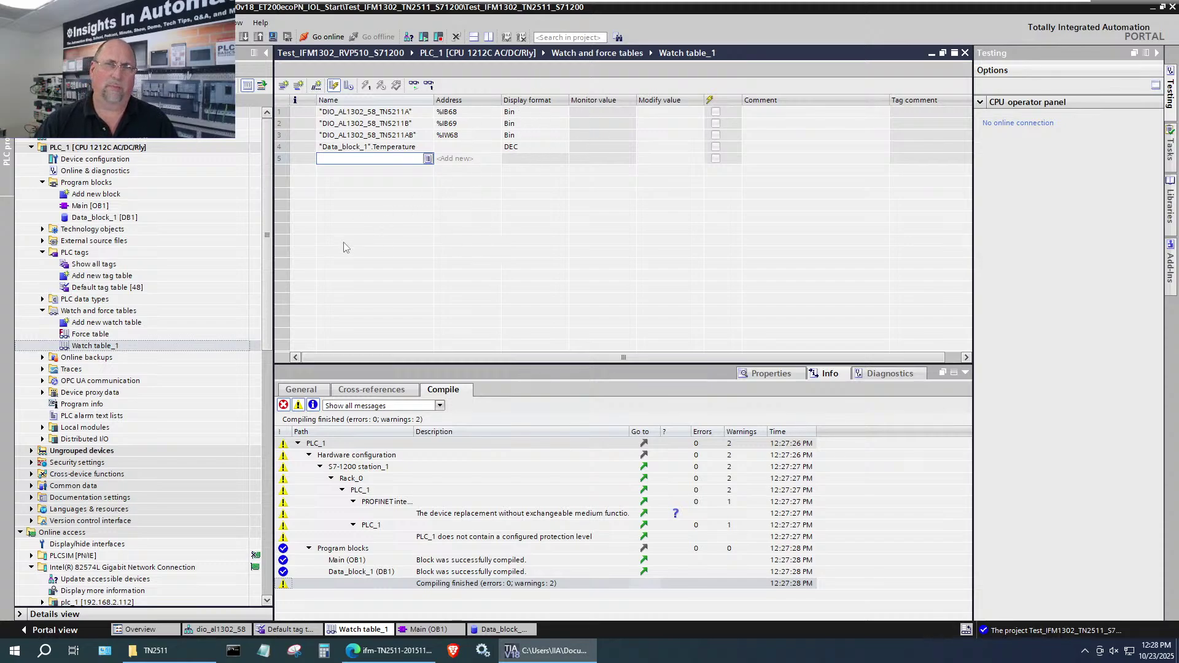
Step: Search for the target CPU of PLC_1 through the PN/IE_1 subnet and download the hardware configuration and program to it
{"action": "left_click", "coordinate": [111, 147]}
{"action": "left_click", "coordinate": [244, 37]}
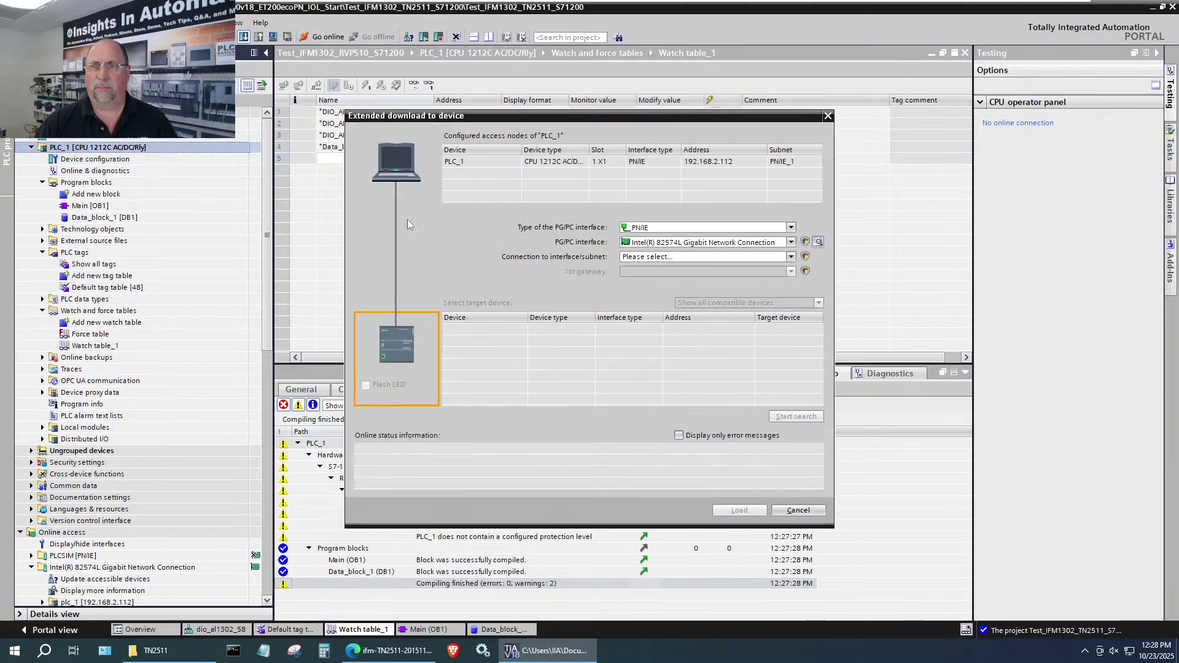
{"action": "left_click", "coordinate": [791, 257]}
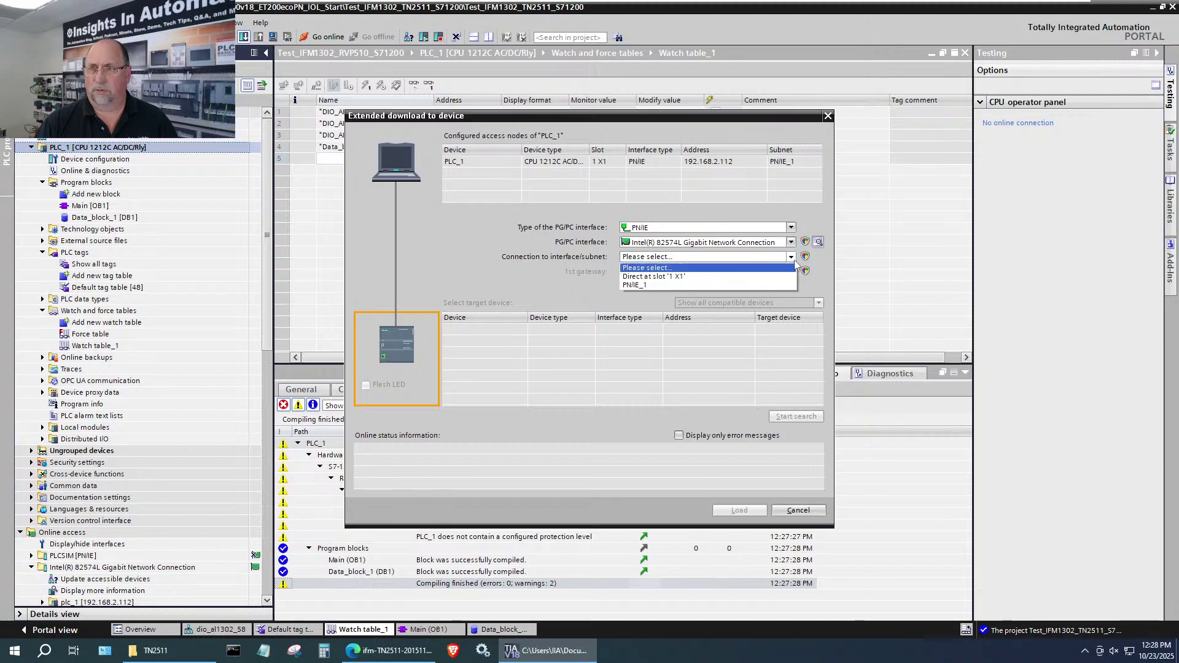
{"action": "left_click", "coordinate": [722, 285]}
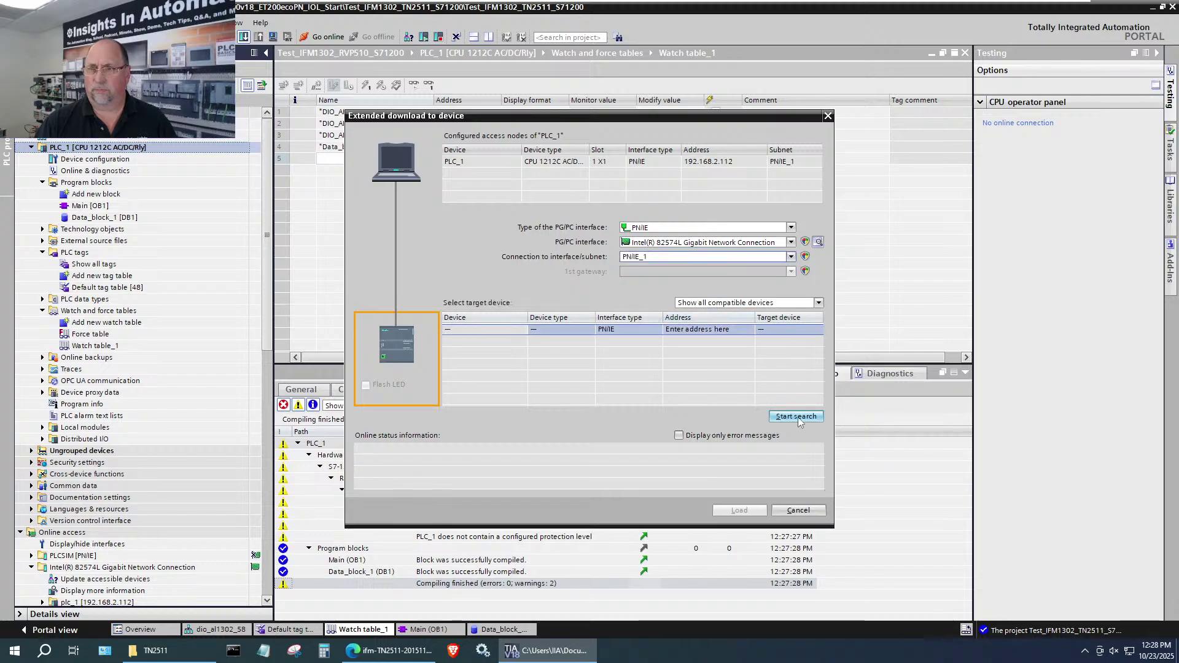
{"action": "left_click", "coordinate": [797, 418]}
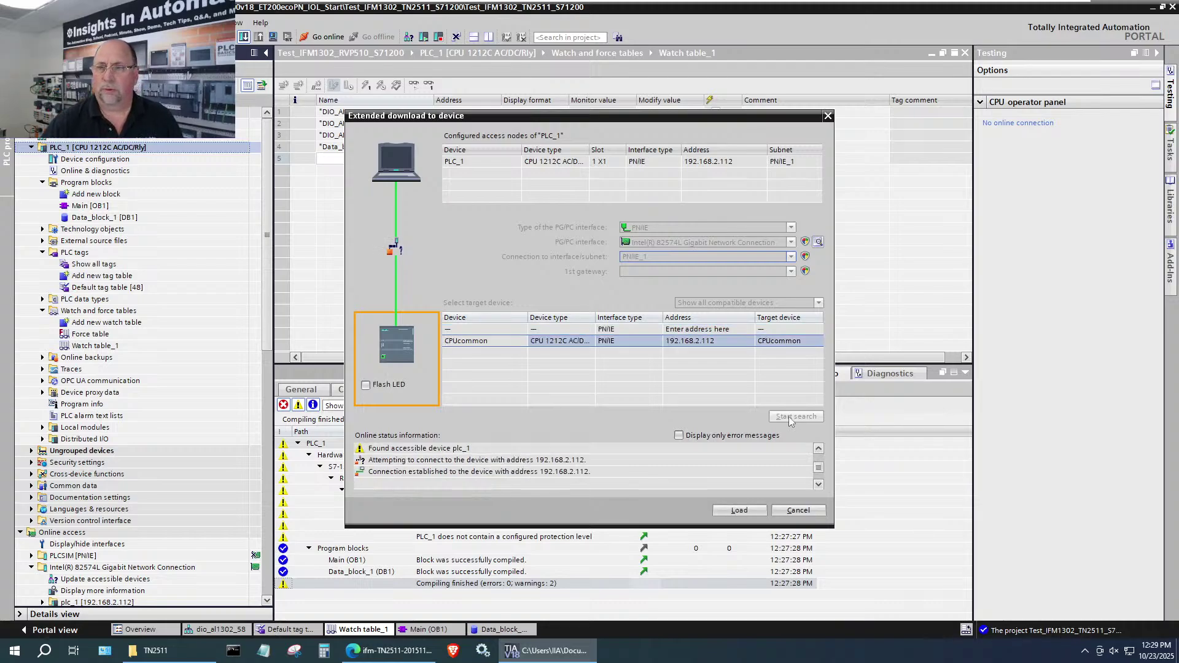
{"action": "left_click", "coordinate": [740, 511]}
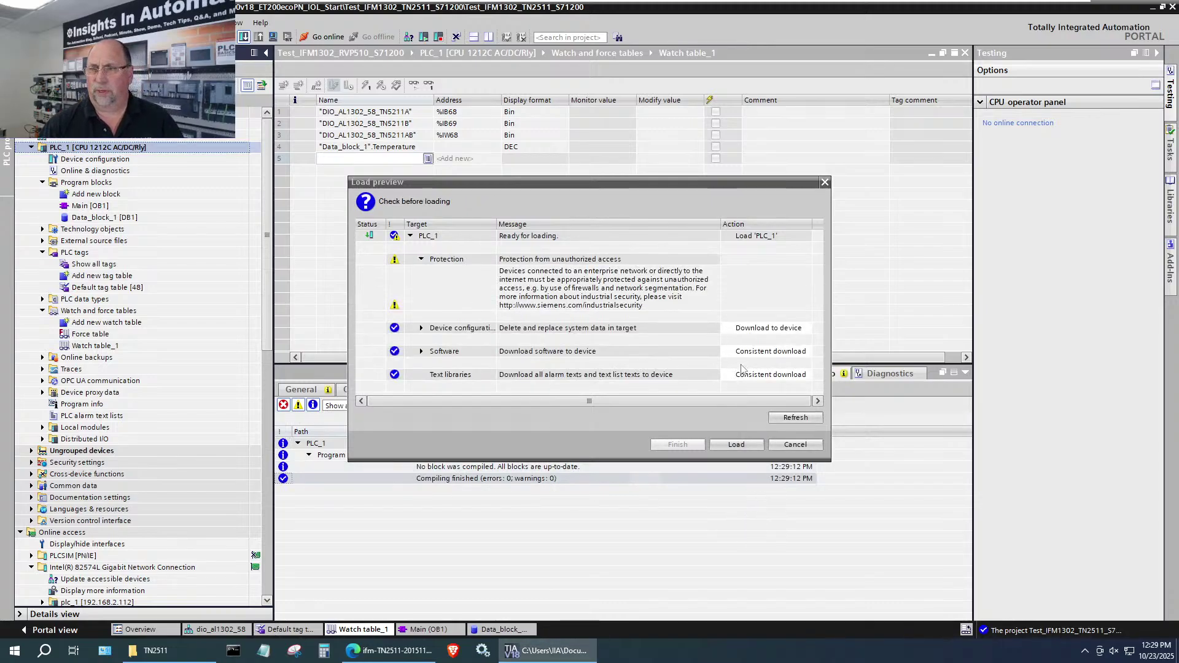
{"action": "left_click", "coordinate": [720, 445]}
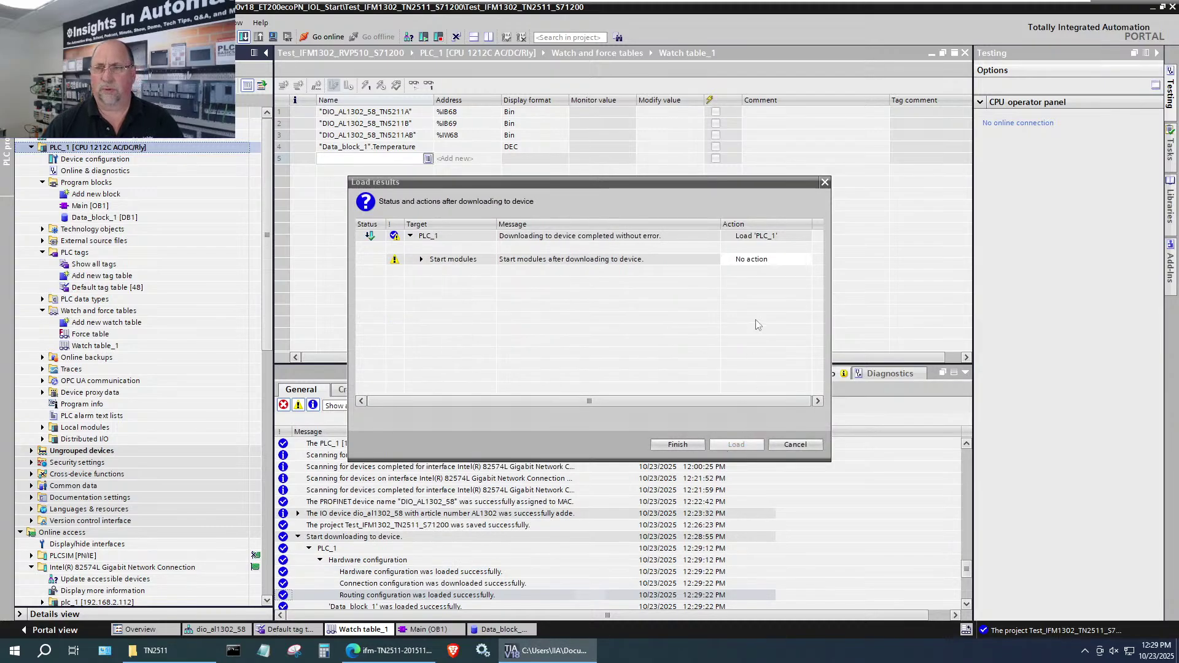
Step: Set the action after the download to Start module and finish loading PLC_1
{"action": "left_click", "coordinate": [792, 259]}
{"action": "left_click", "coordinate": [806, 259]}
{"action": "left_click", "coordinate": [784, 281]}
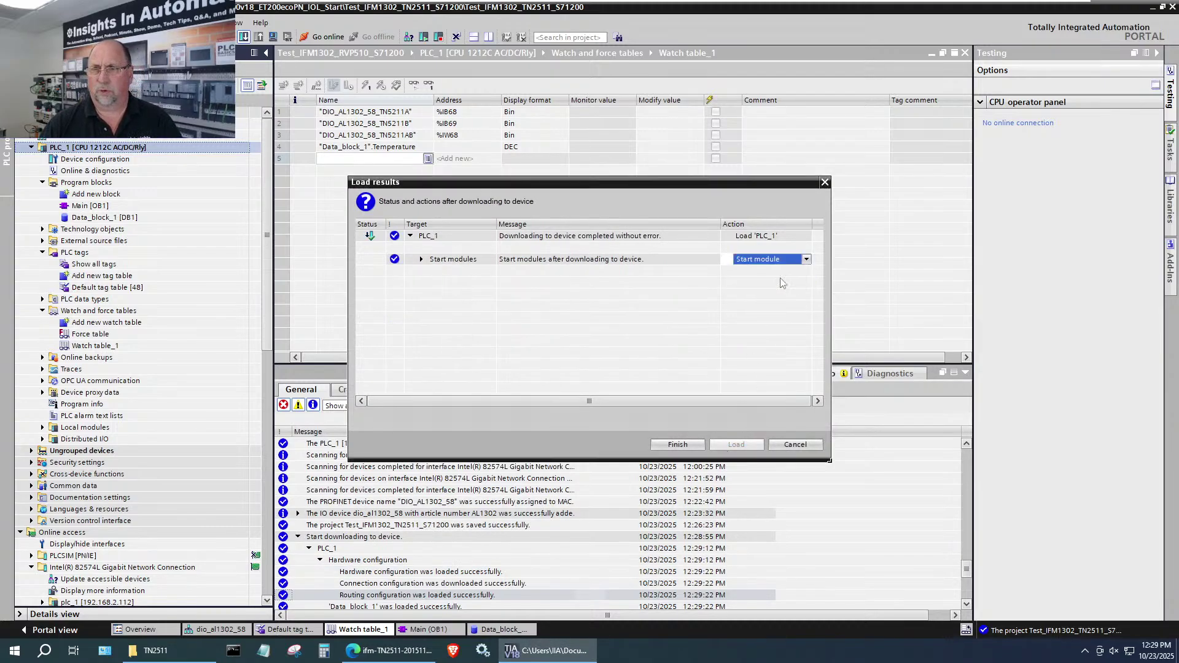
{"action": "left_click", "coordinate": [678, 445]}
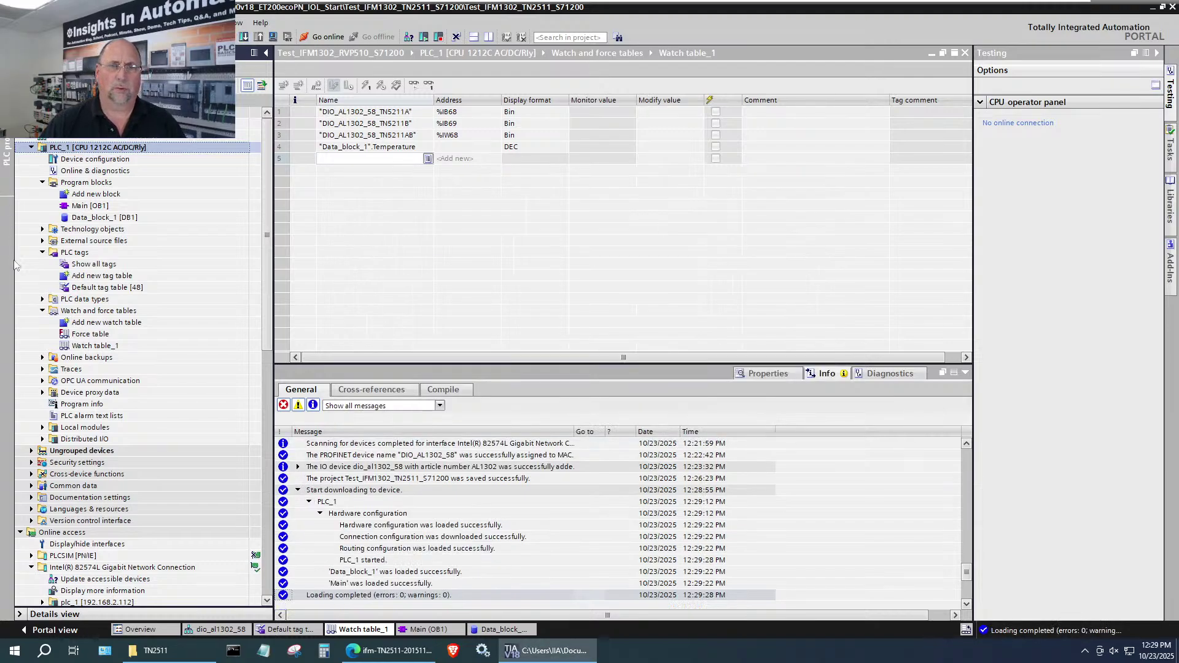
Step: Go online with PLC_1
{"action": "left_click", "coordinate": [316, 38]}
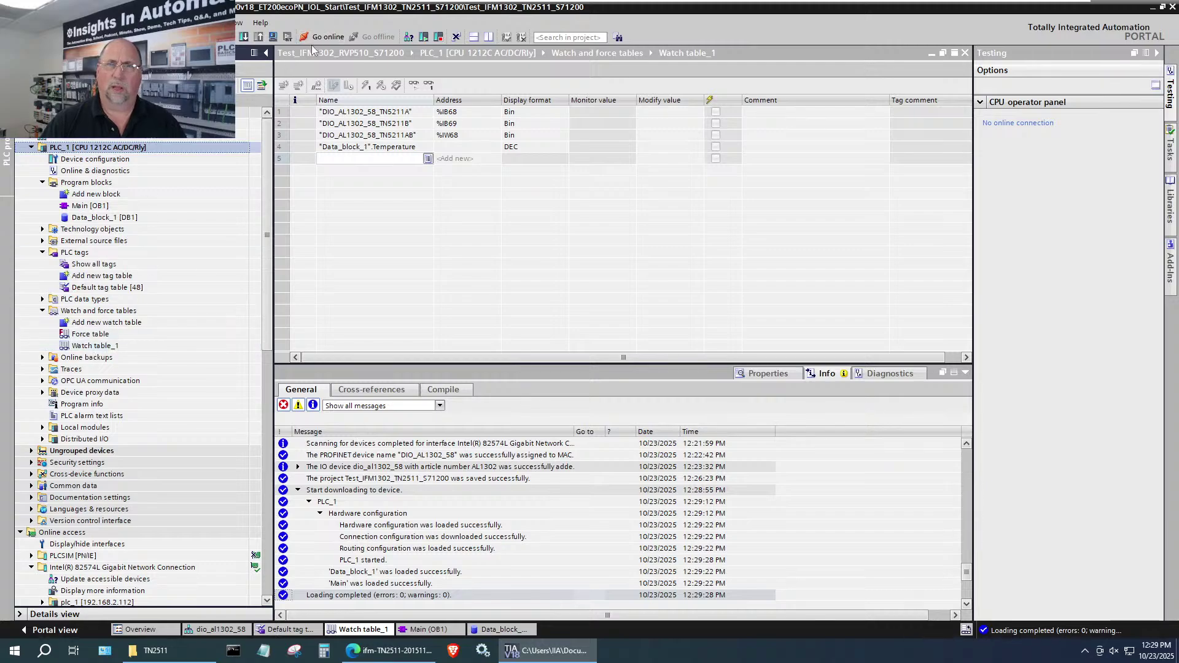